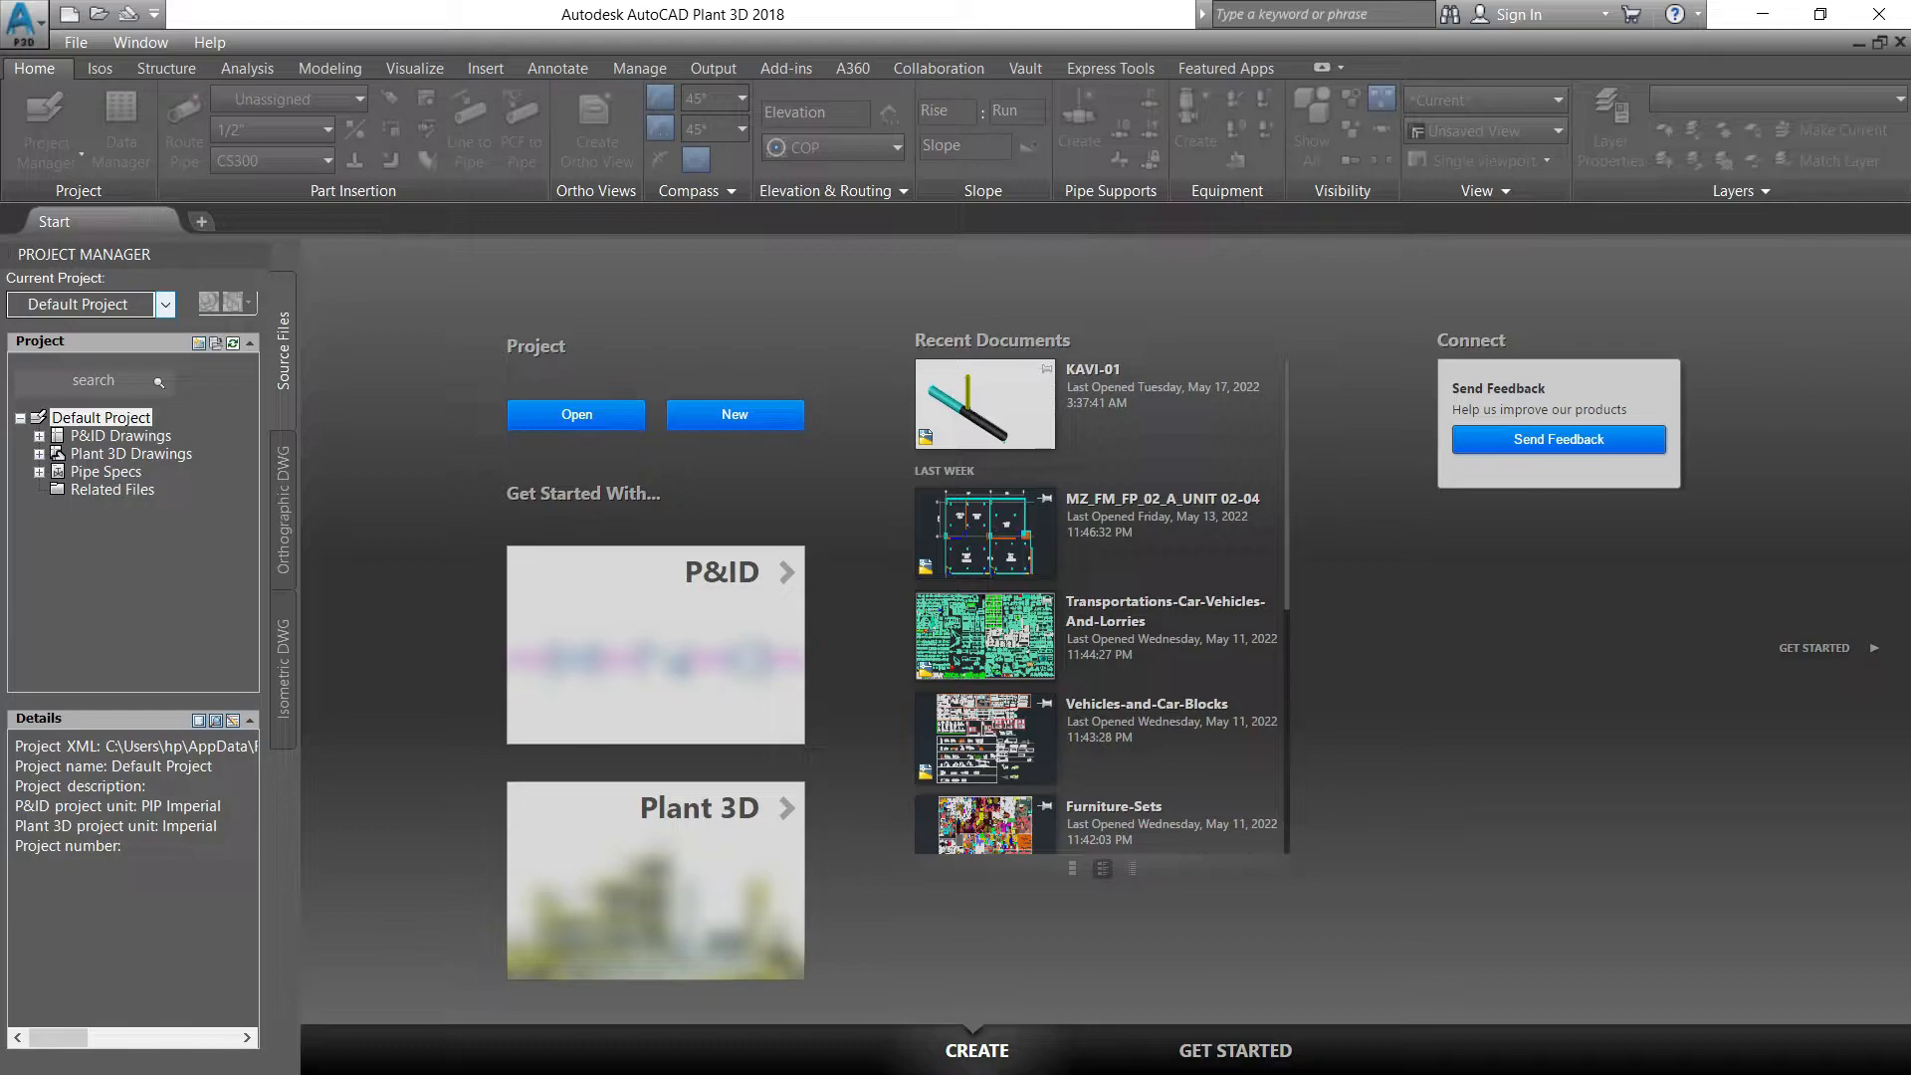
Step: Start a new project named OIL&GAS-01, keeping the default storage directory
{"action": "left_click", "coordinate": [165, 305]}
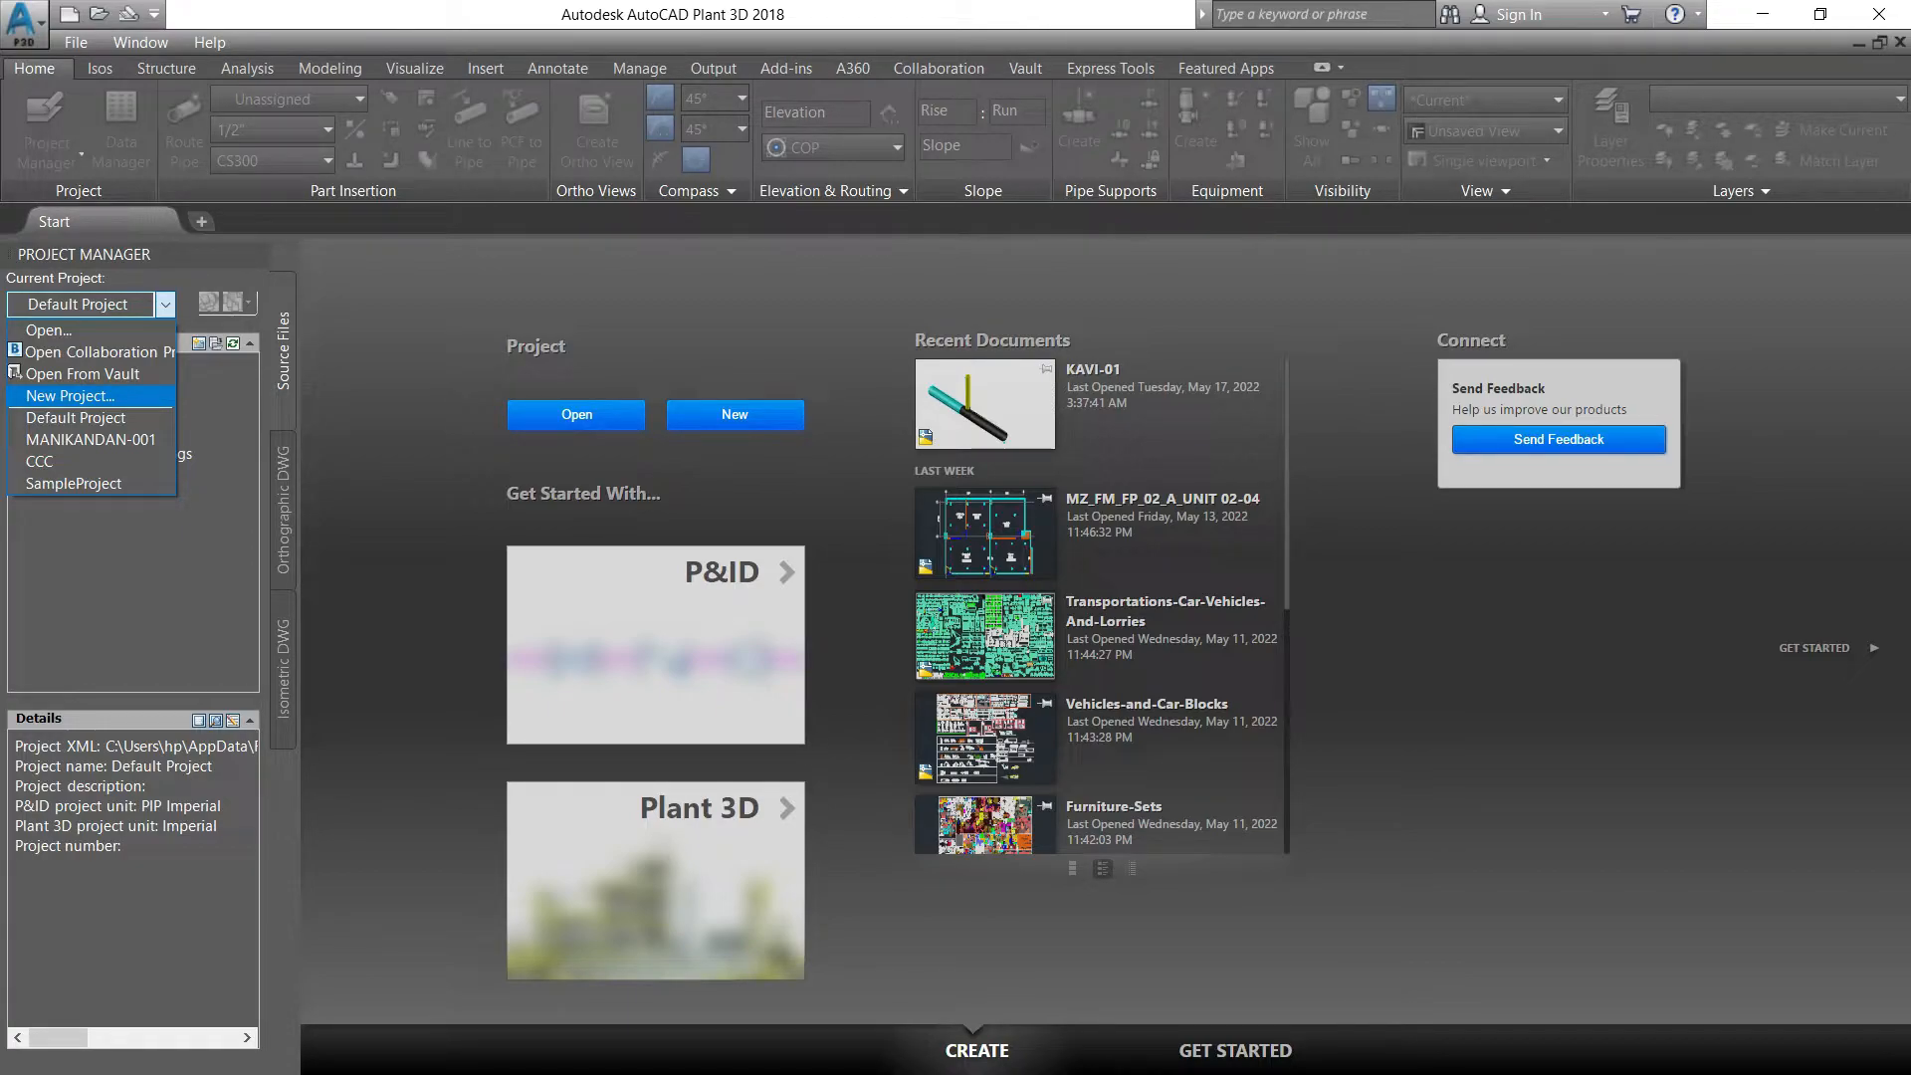
{"action": "left_click", "coordinate": [69, 395]}
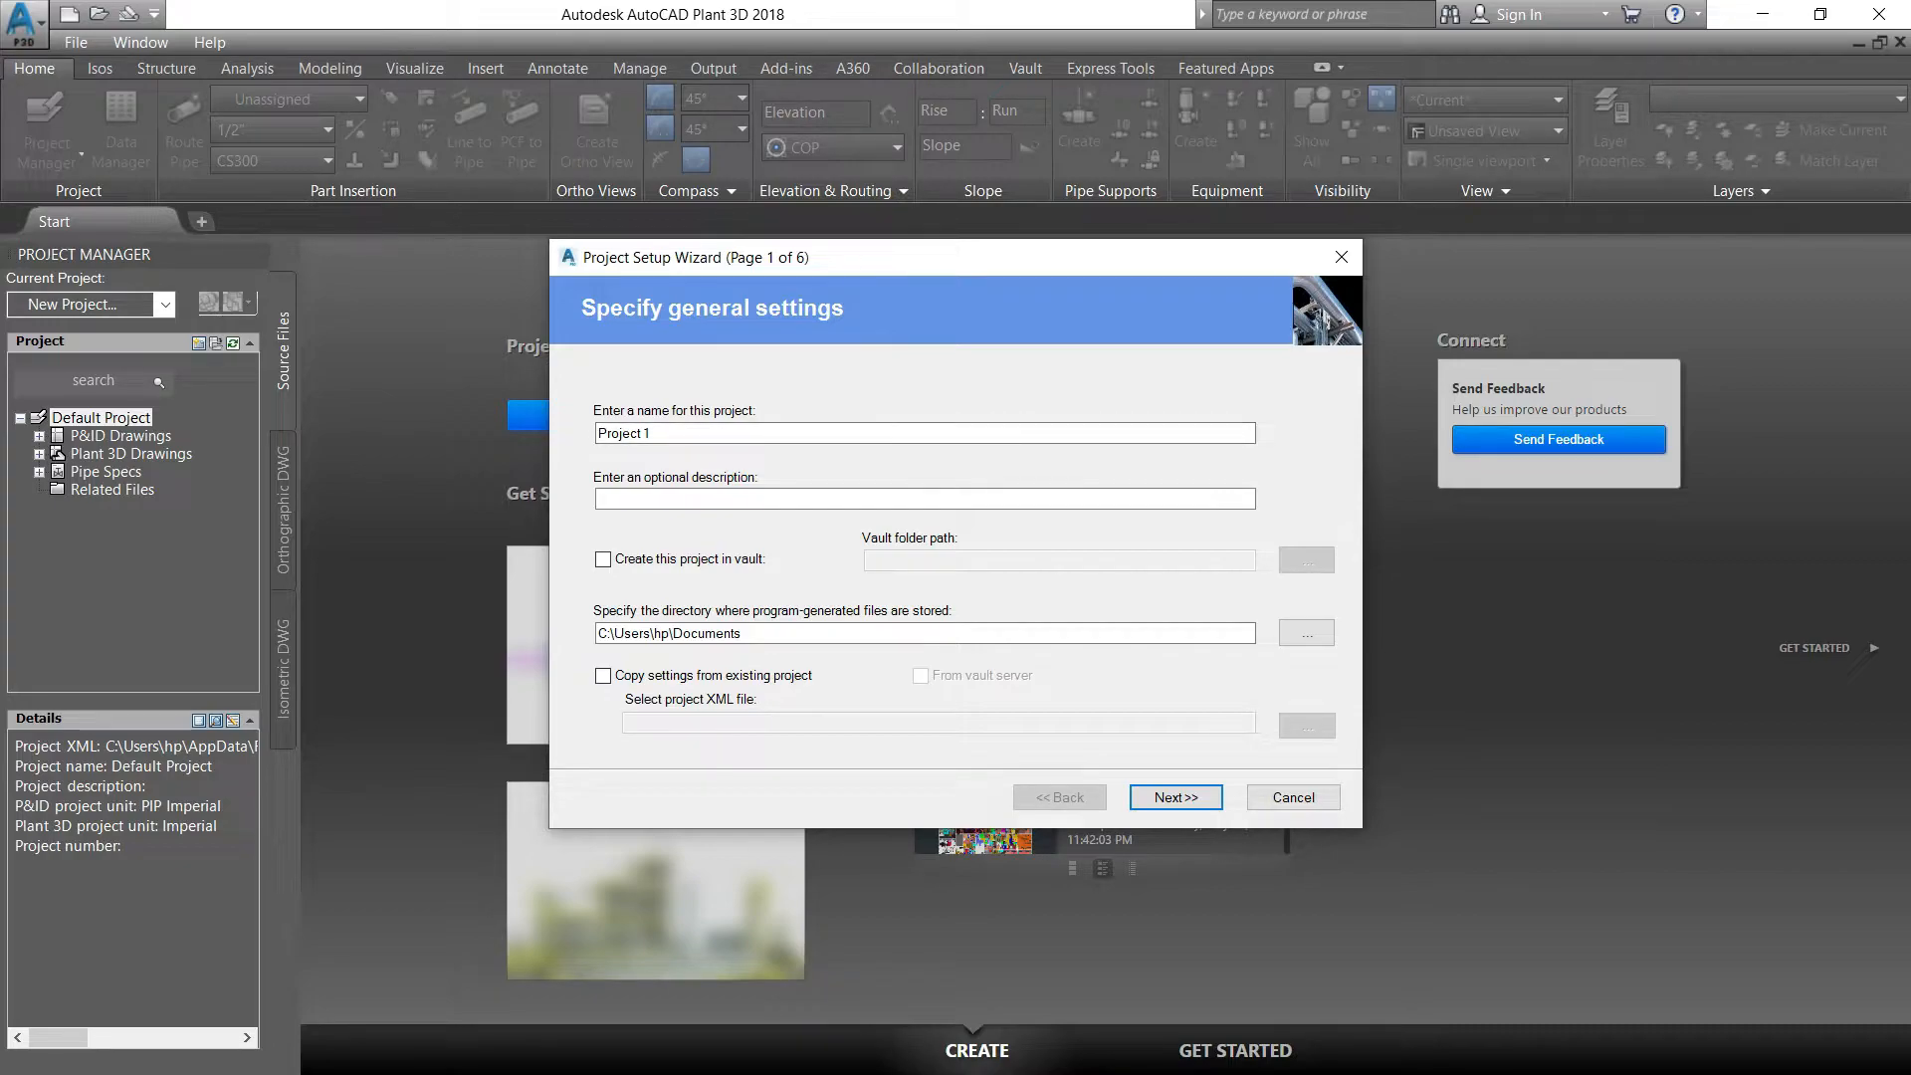
{"action": "left_click", "coordinate": [624, 432]}
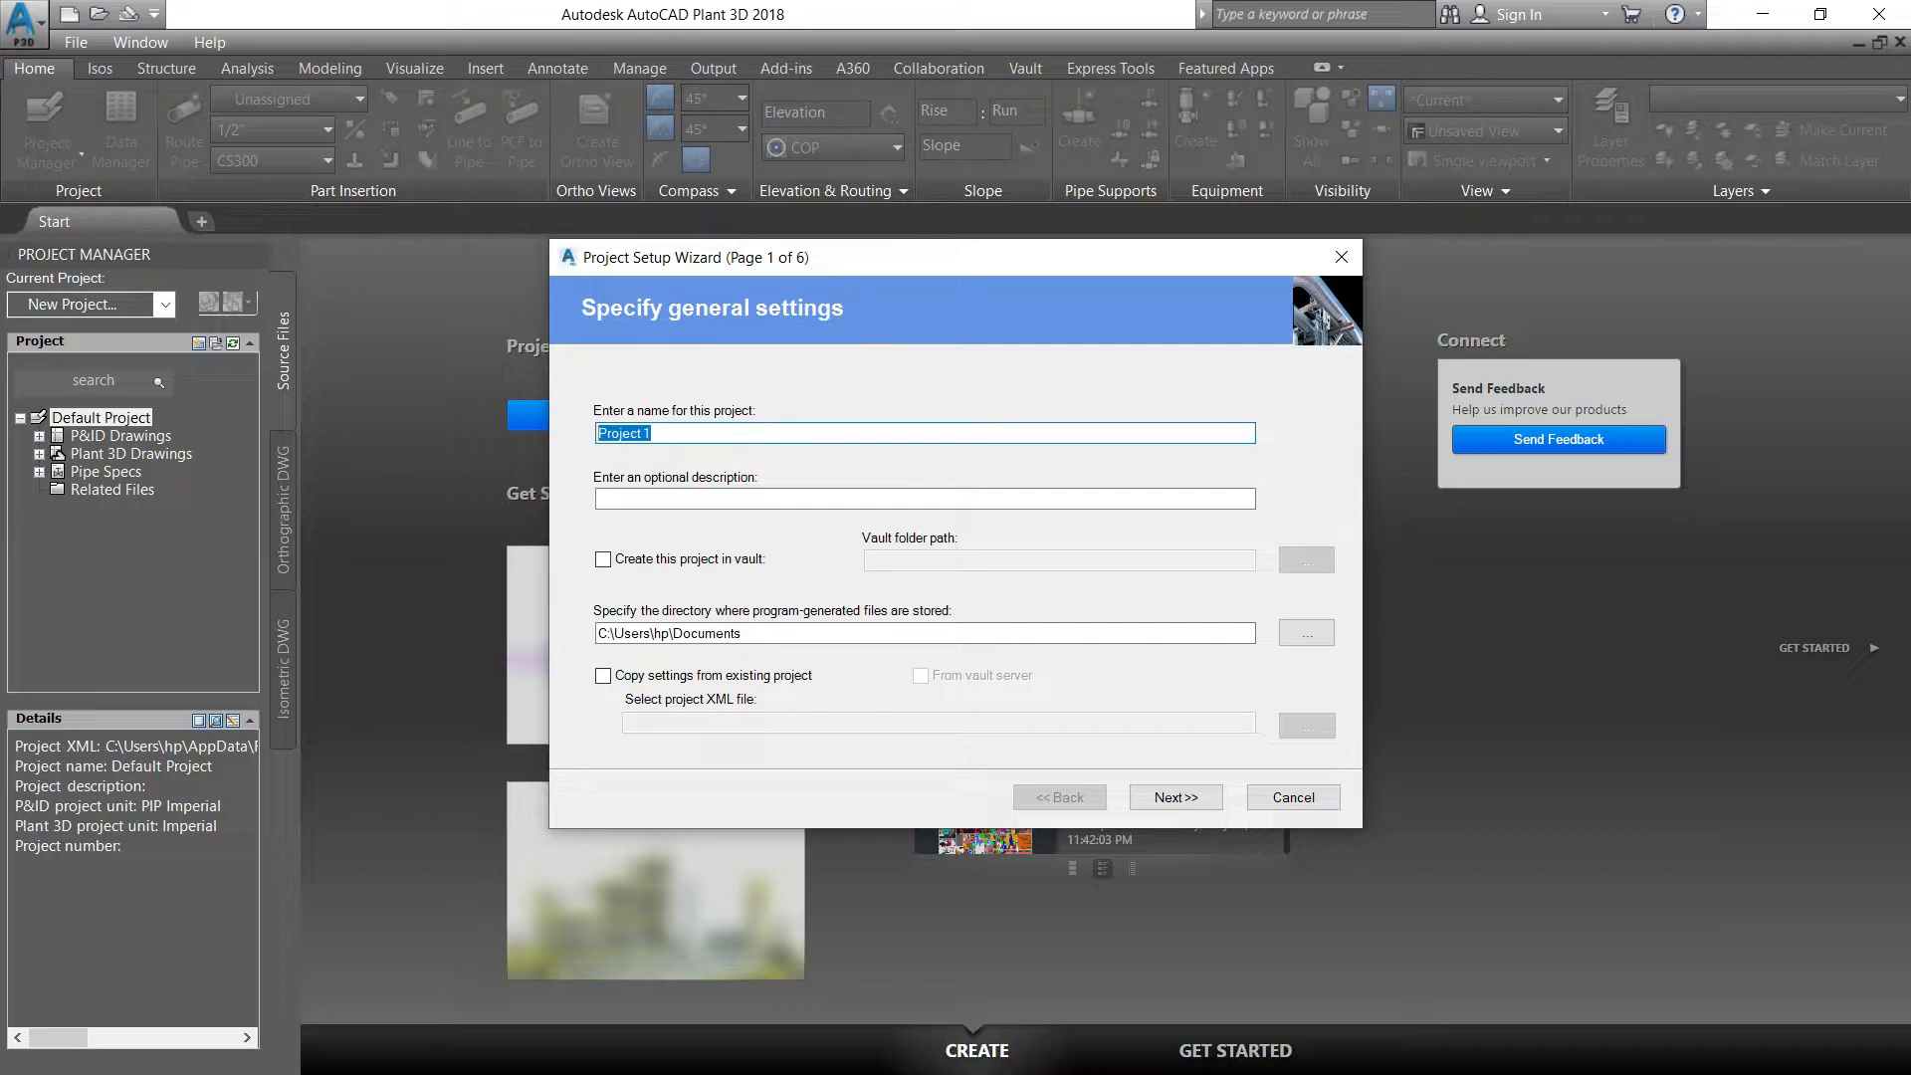
{"action": "type", "text": "OIL&GAS-01"}
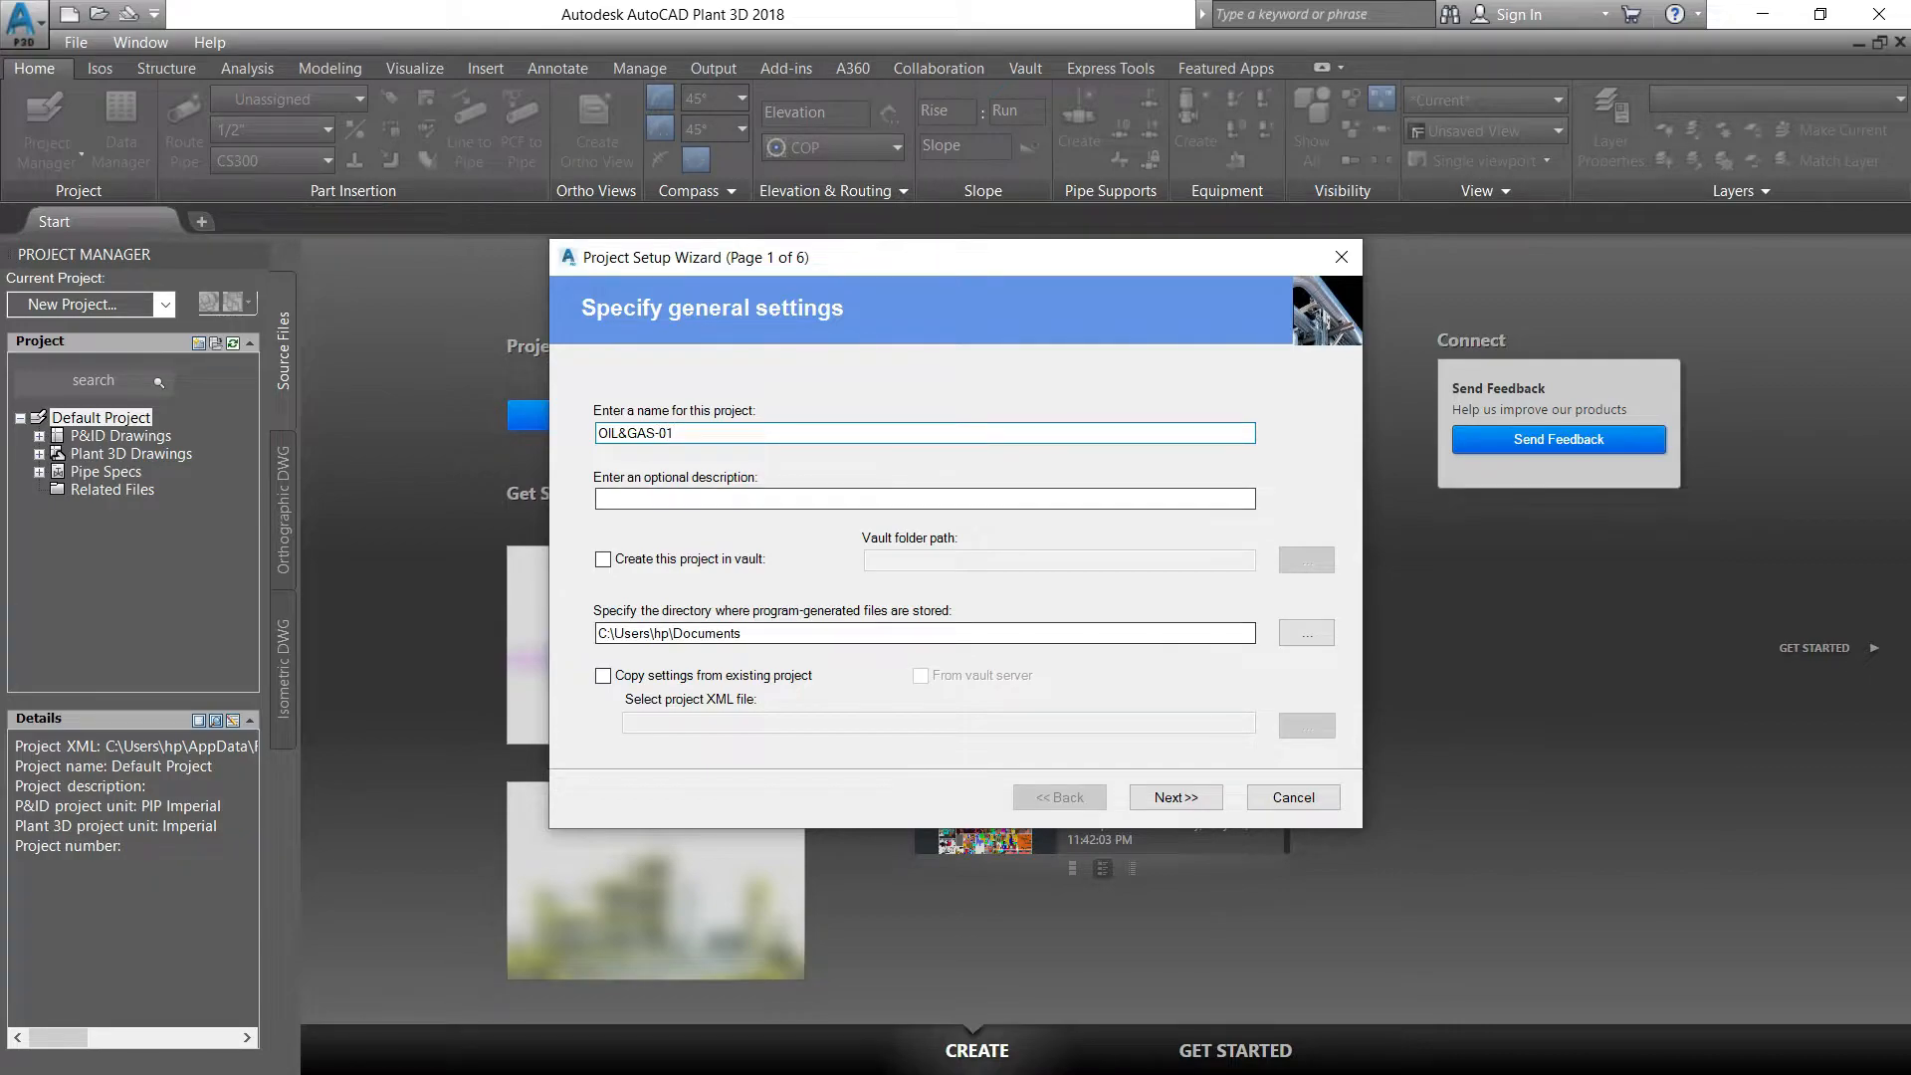
{"action": "key", "text": "Return"}
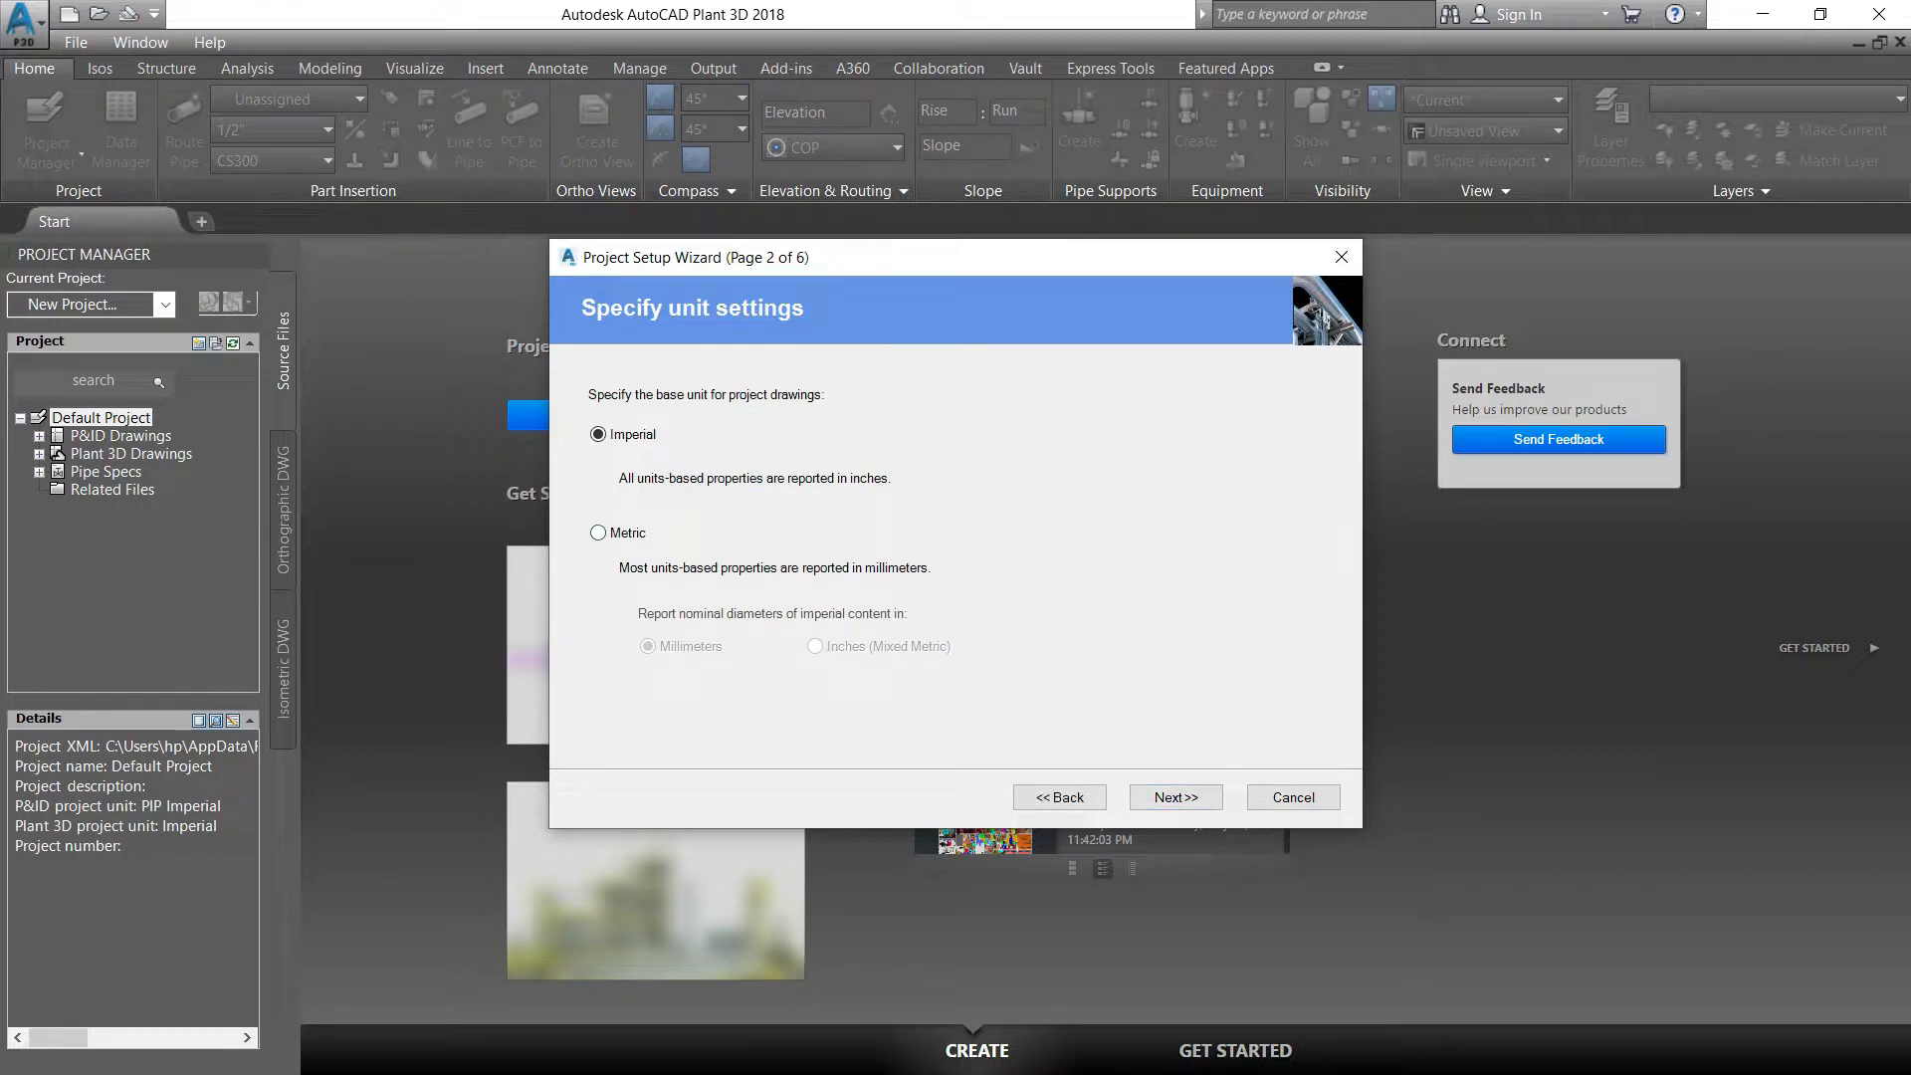
Step: Set the project's base unit to Metric, with nominal diameters reported in millimeters
{"action": "left_click", "coordinate": [597, 532]}
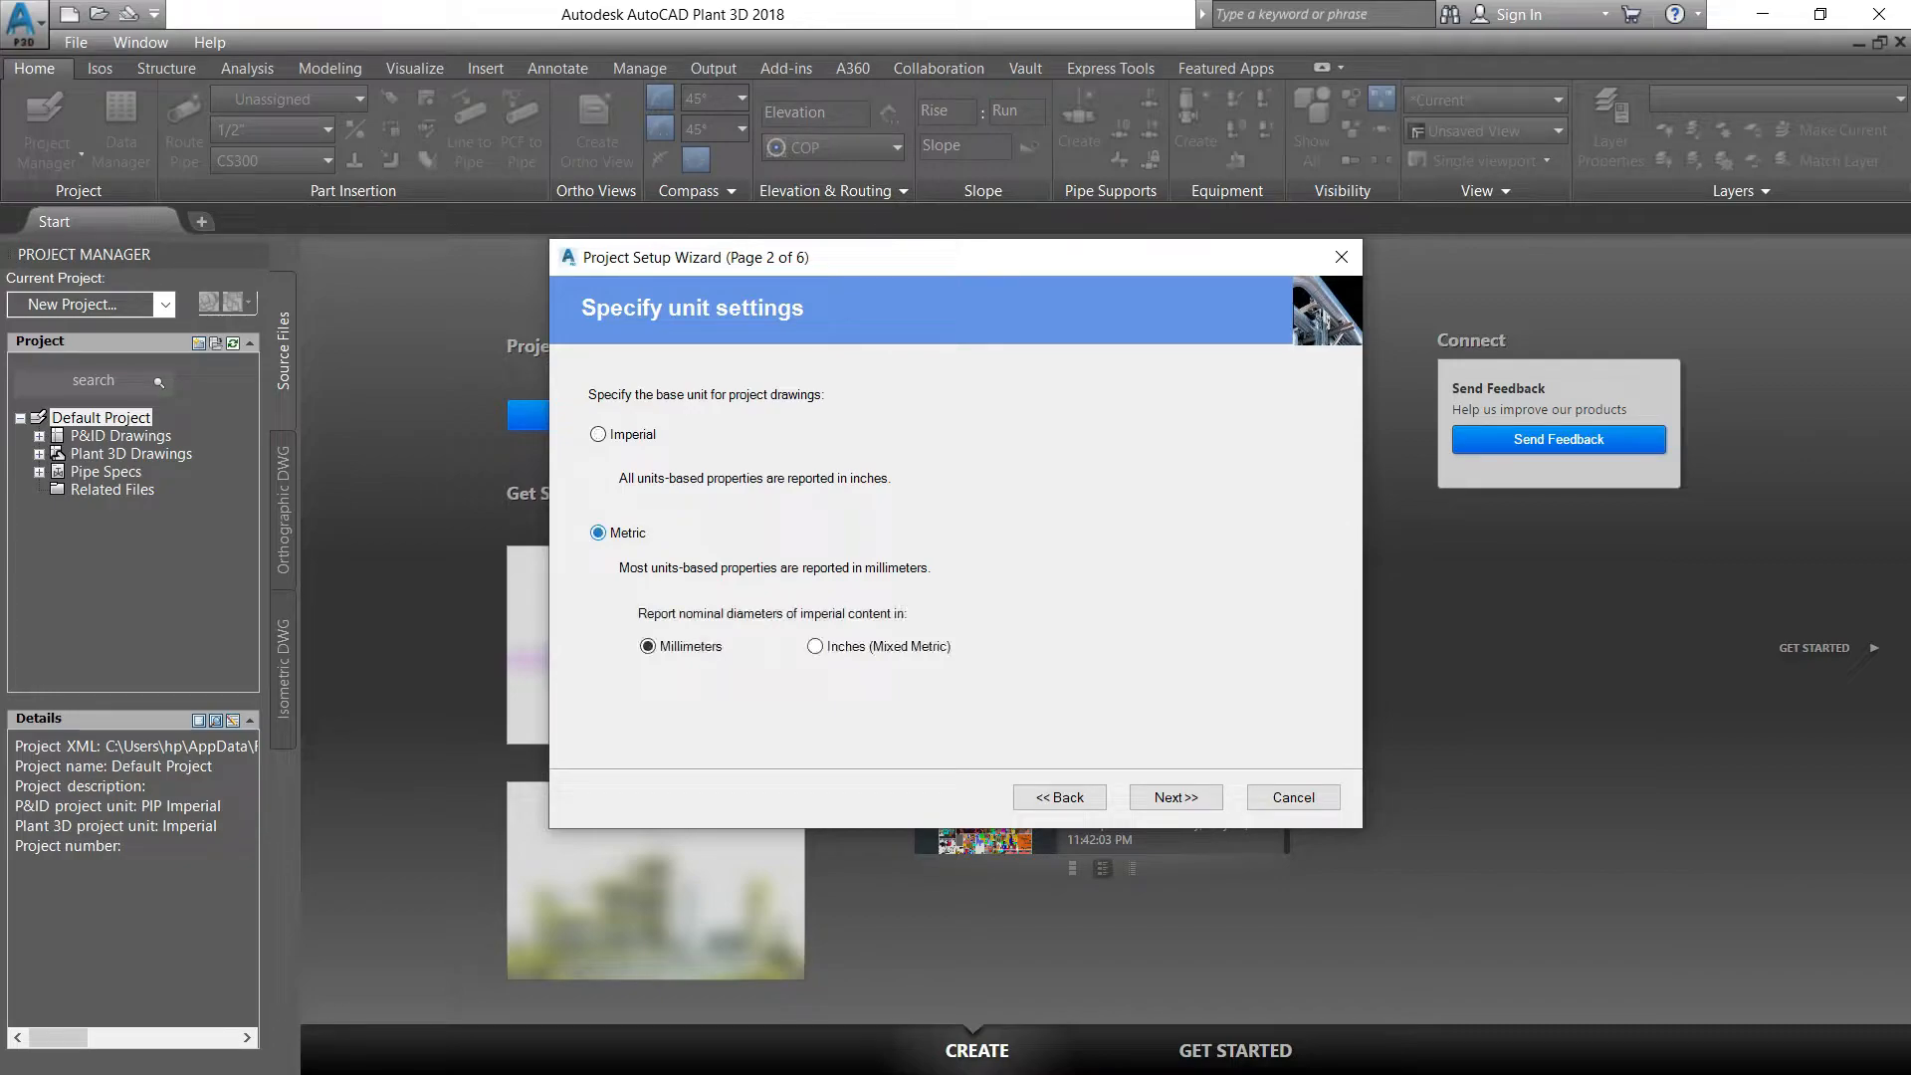
{"action": "left_click", "coordinate": [814, 646]}
{"action": "left_click", "coordinate": [647, 646]}
{"action": "left_click", "coordinate": [1175, 797]}
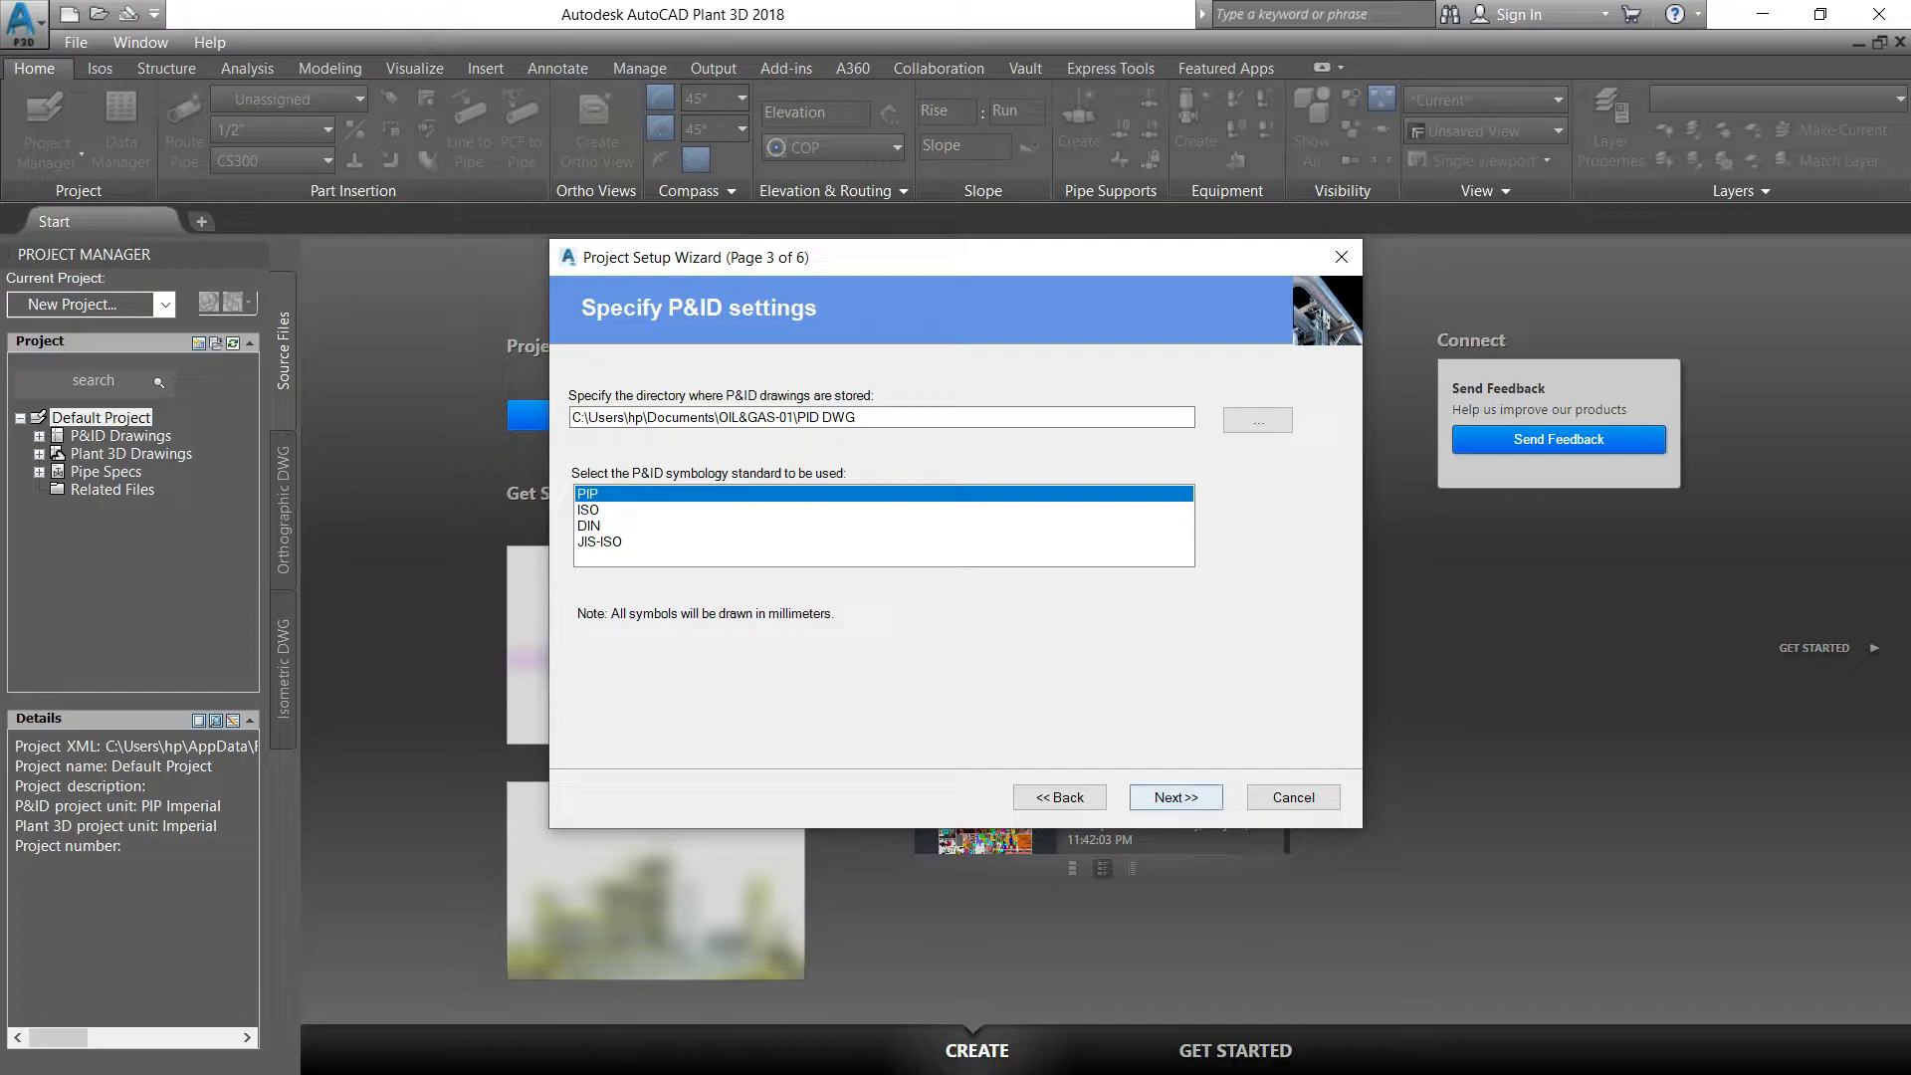
Step: Accept the PIP symbology, default Plant 3D directories and SQLite local database, and generate the project
{"action": "left_click", "coordinate": [1207, 795]}
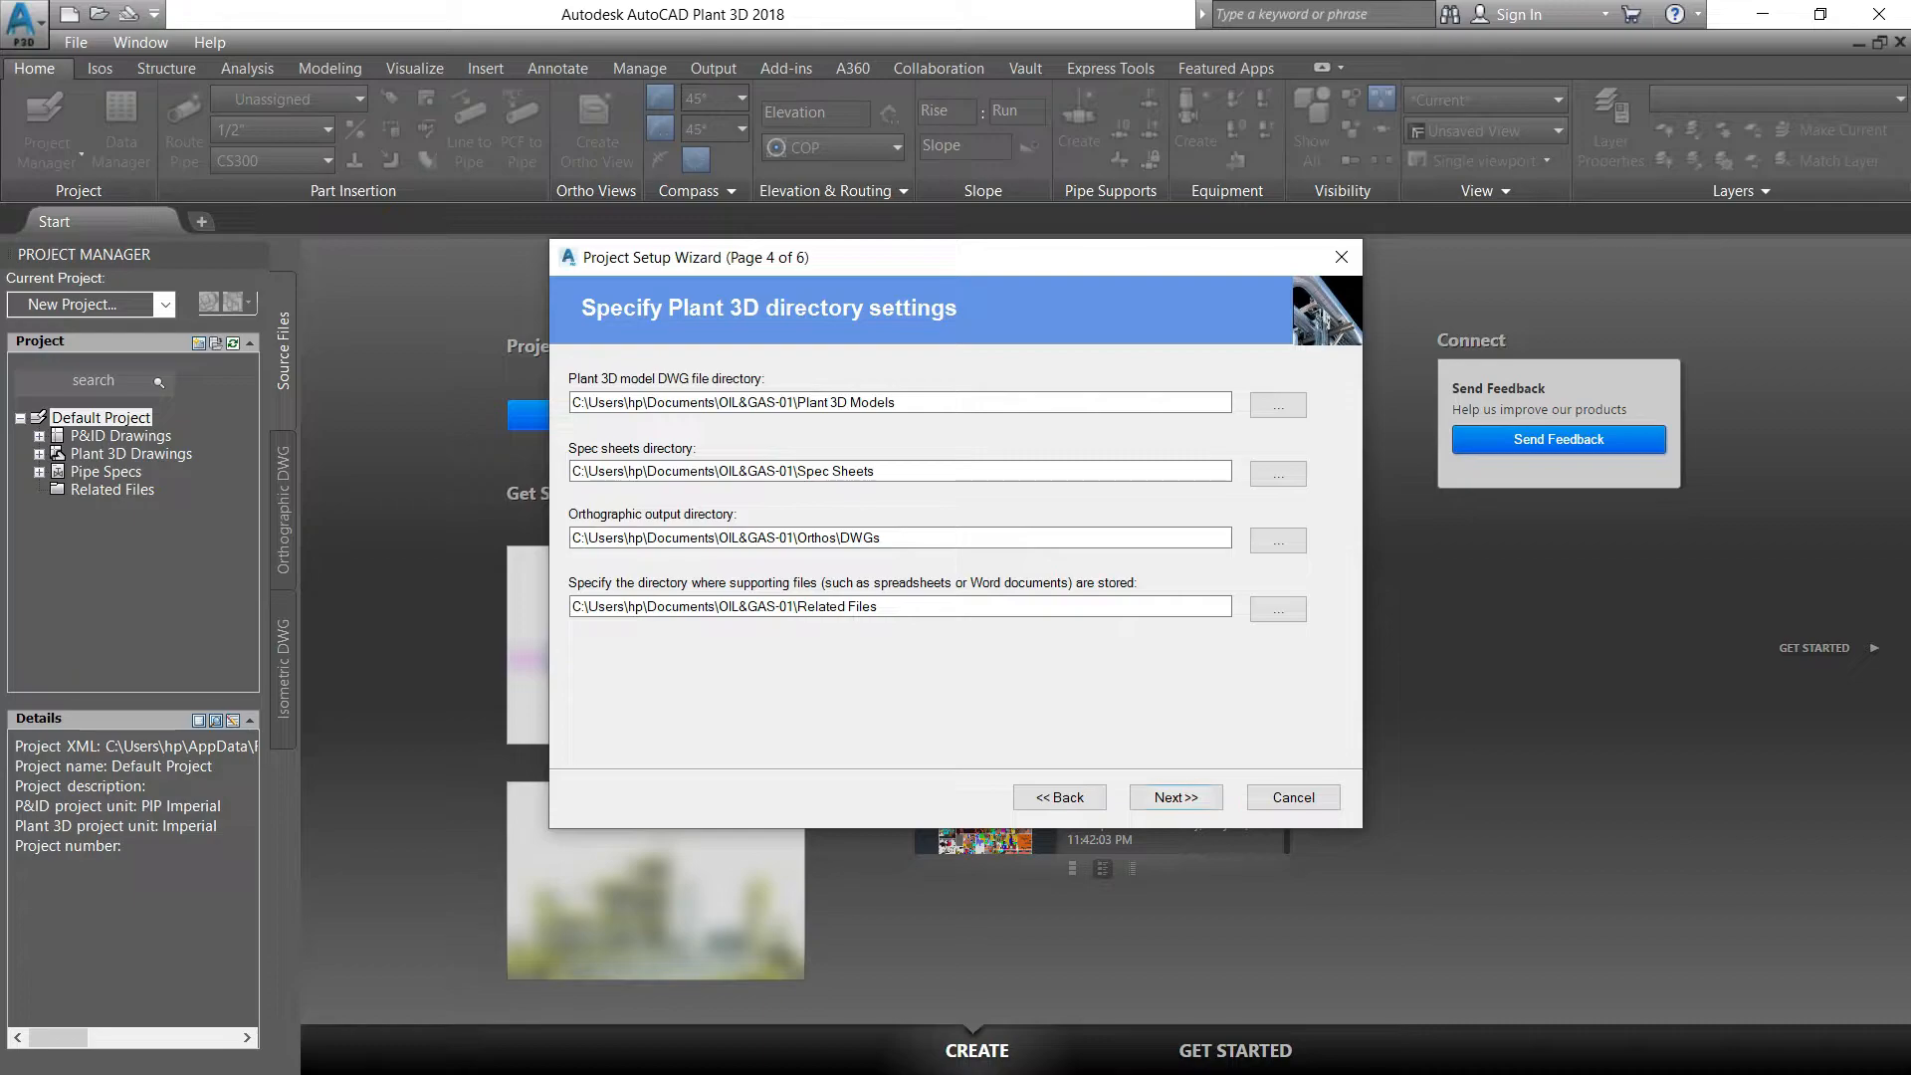
{"action": "left_click", "coordinate": [1199, 797]}
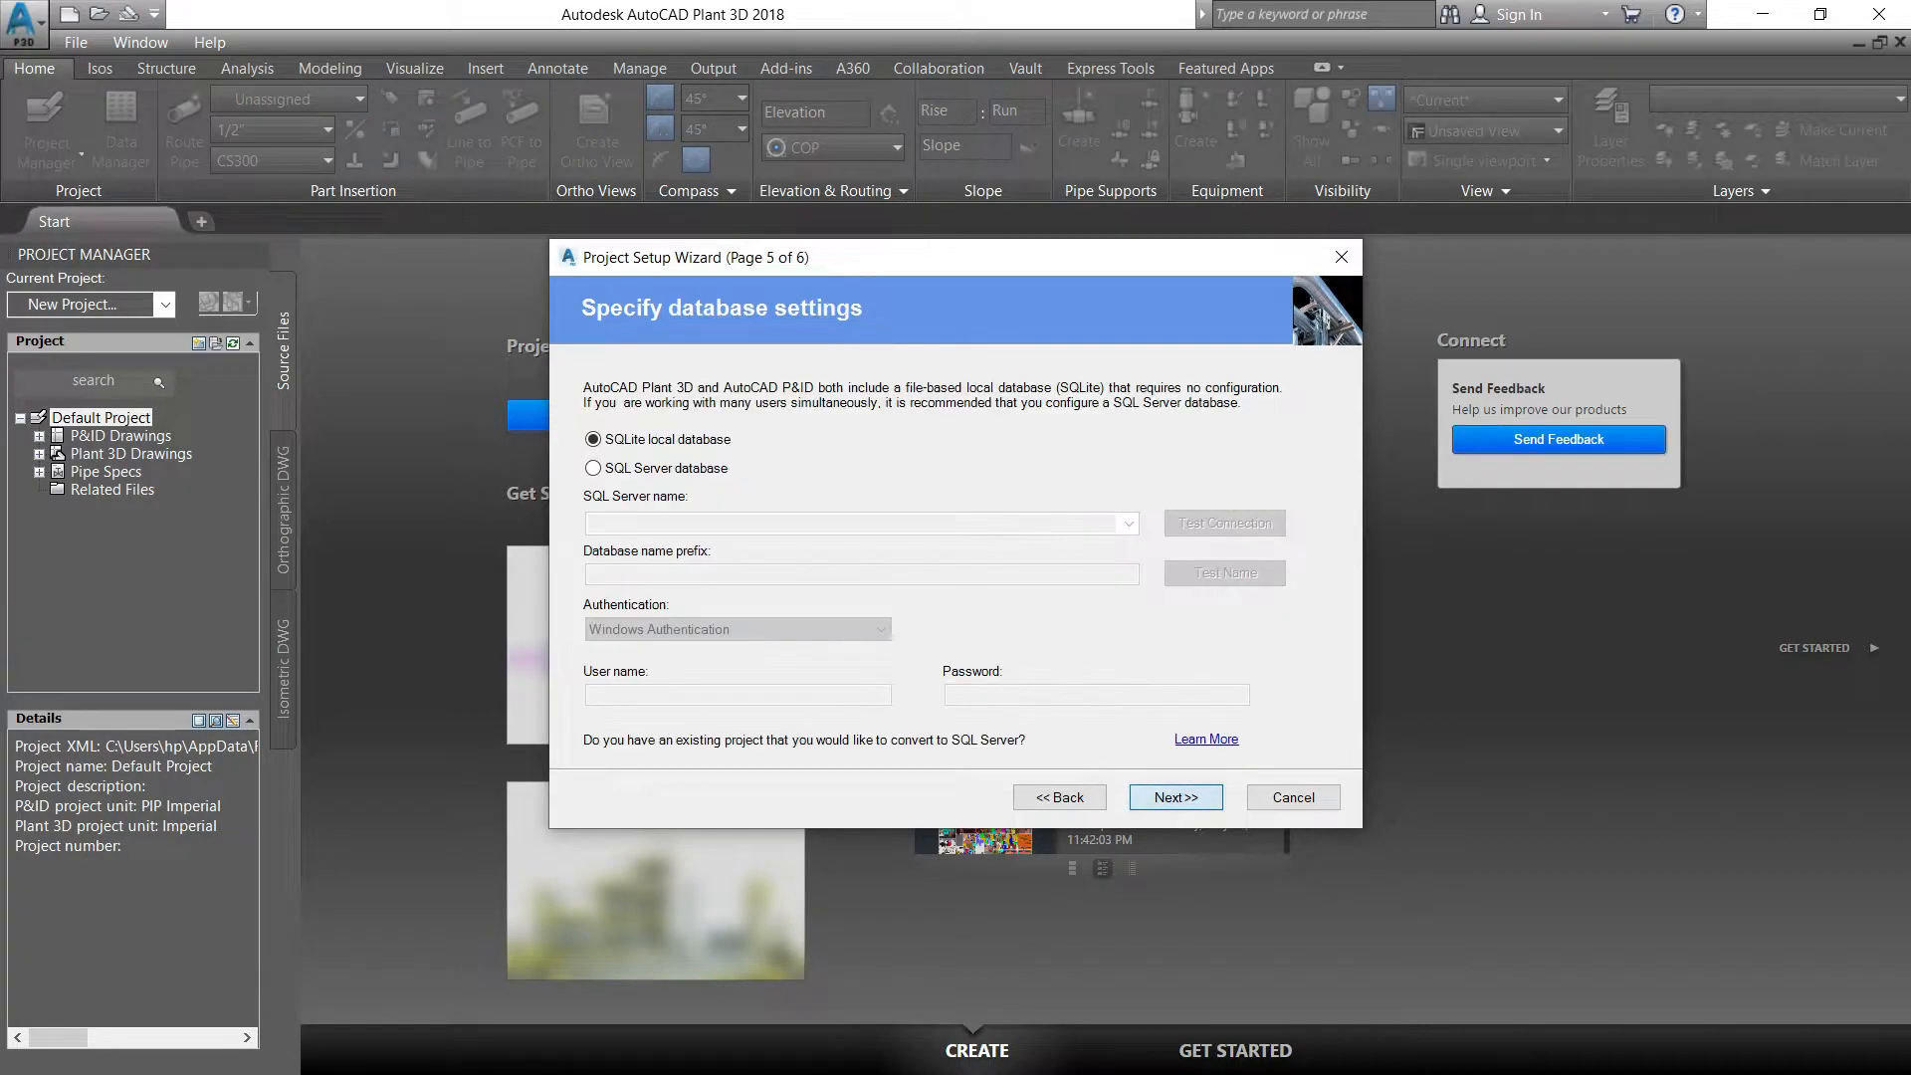
{"action": "left_click", "coordinate": [1200, 797]}
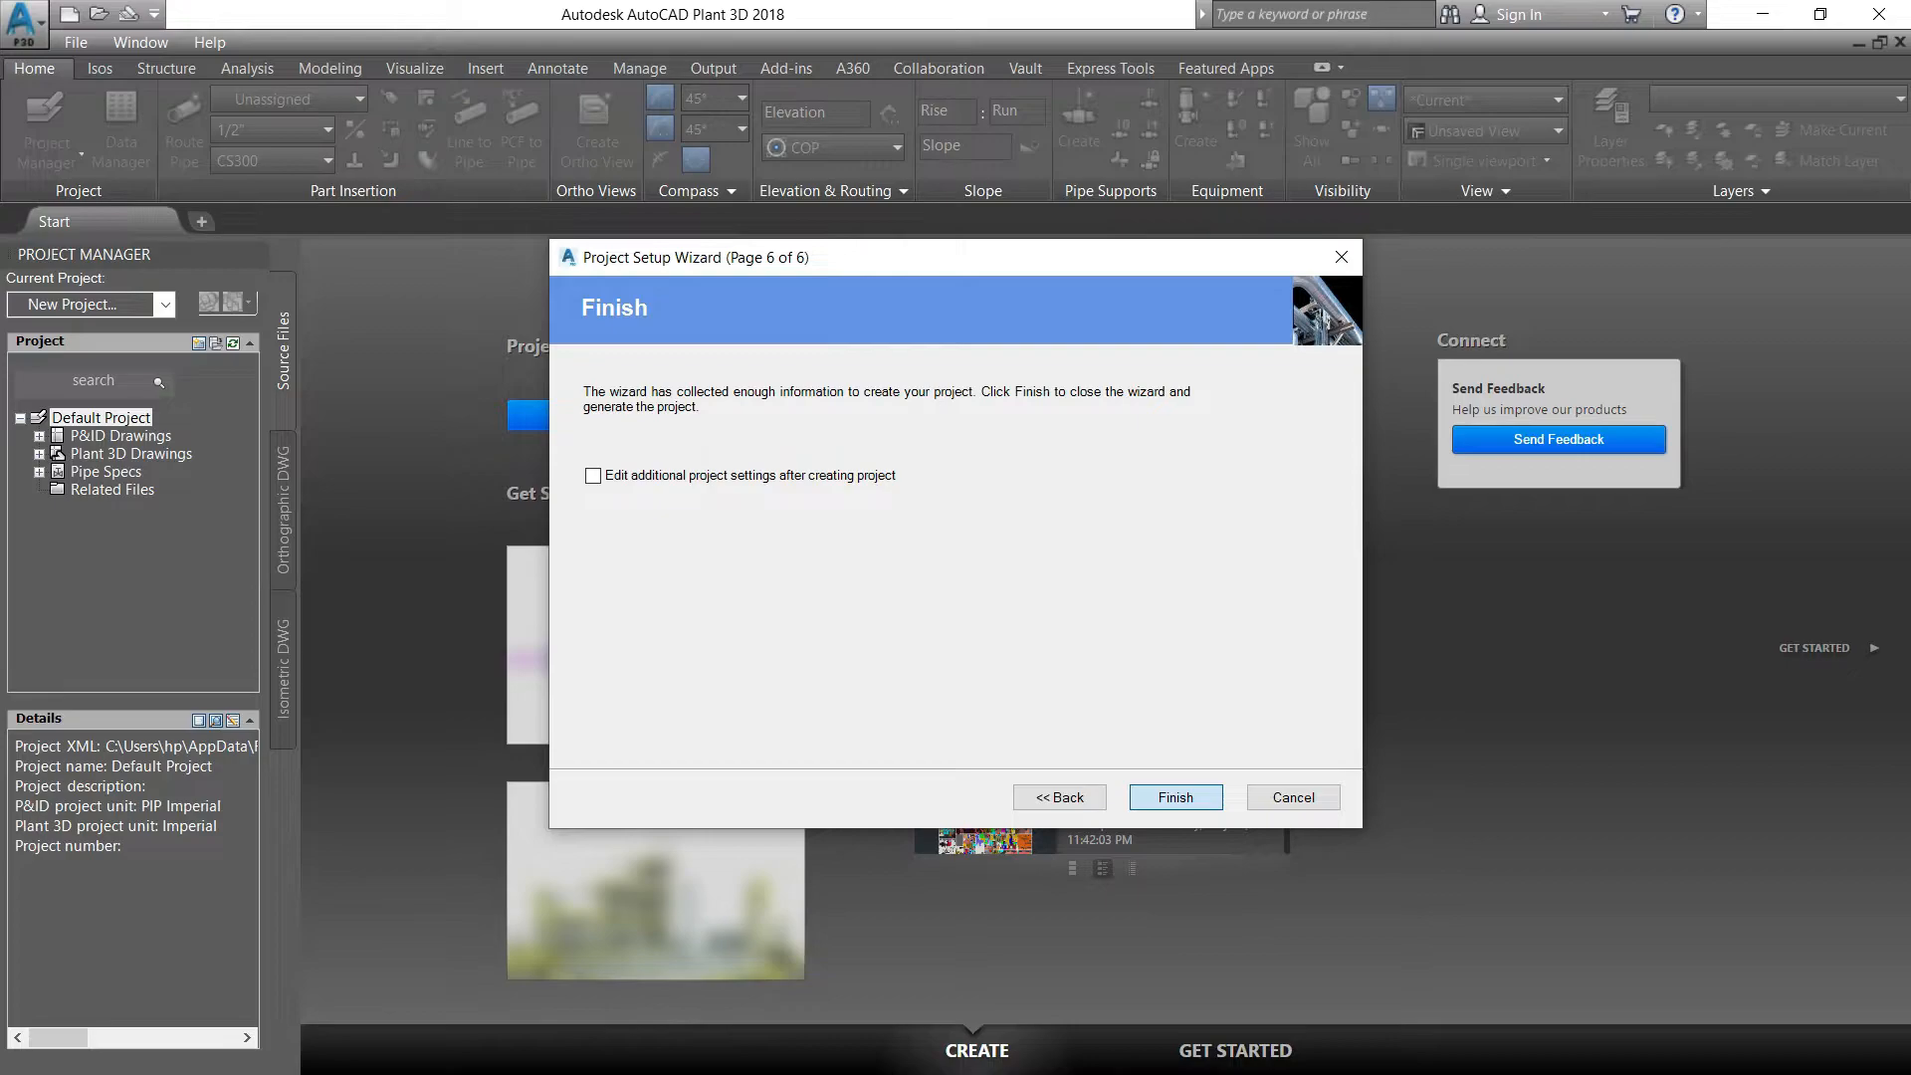
{"action": "left_click", "coordinate": [1176, 798]}
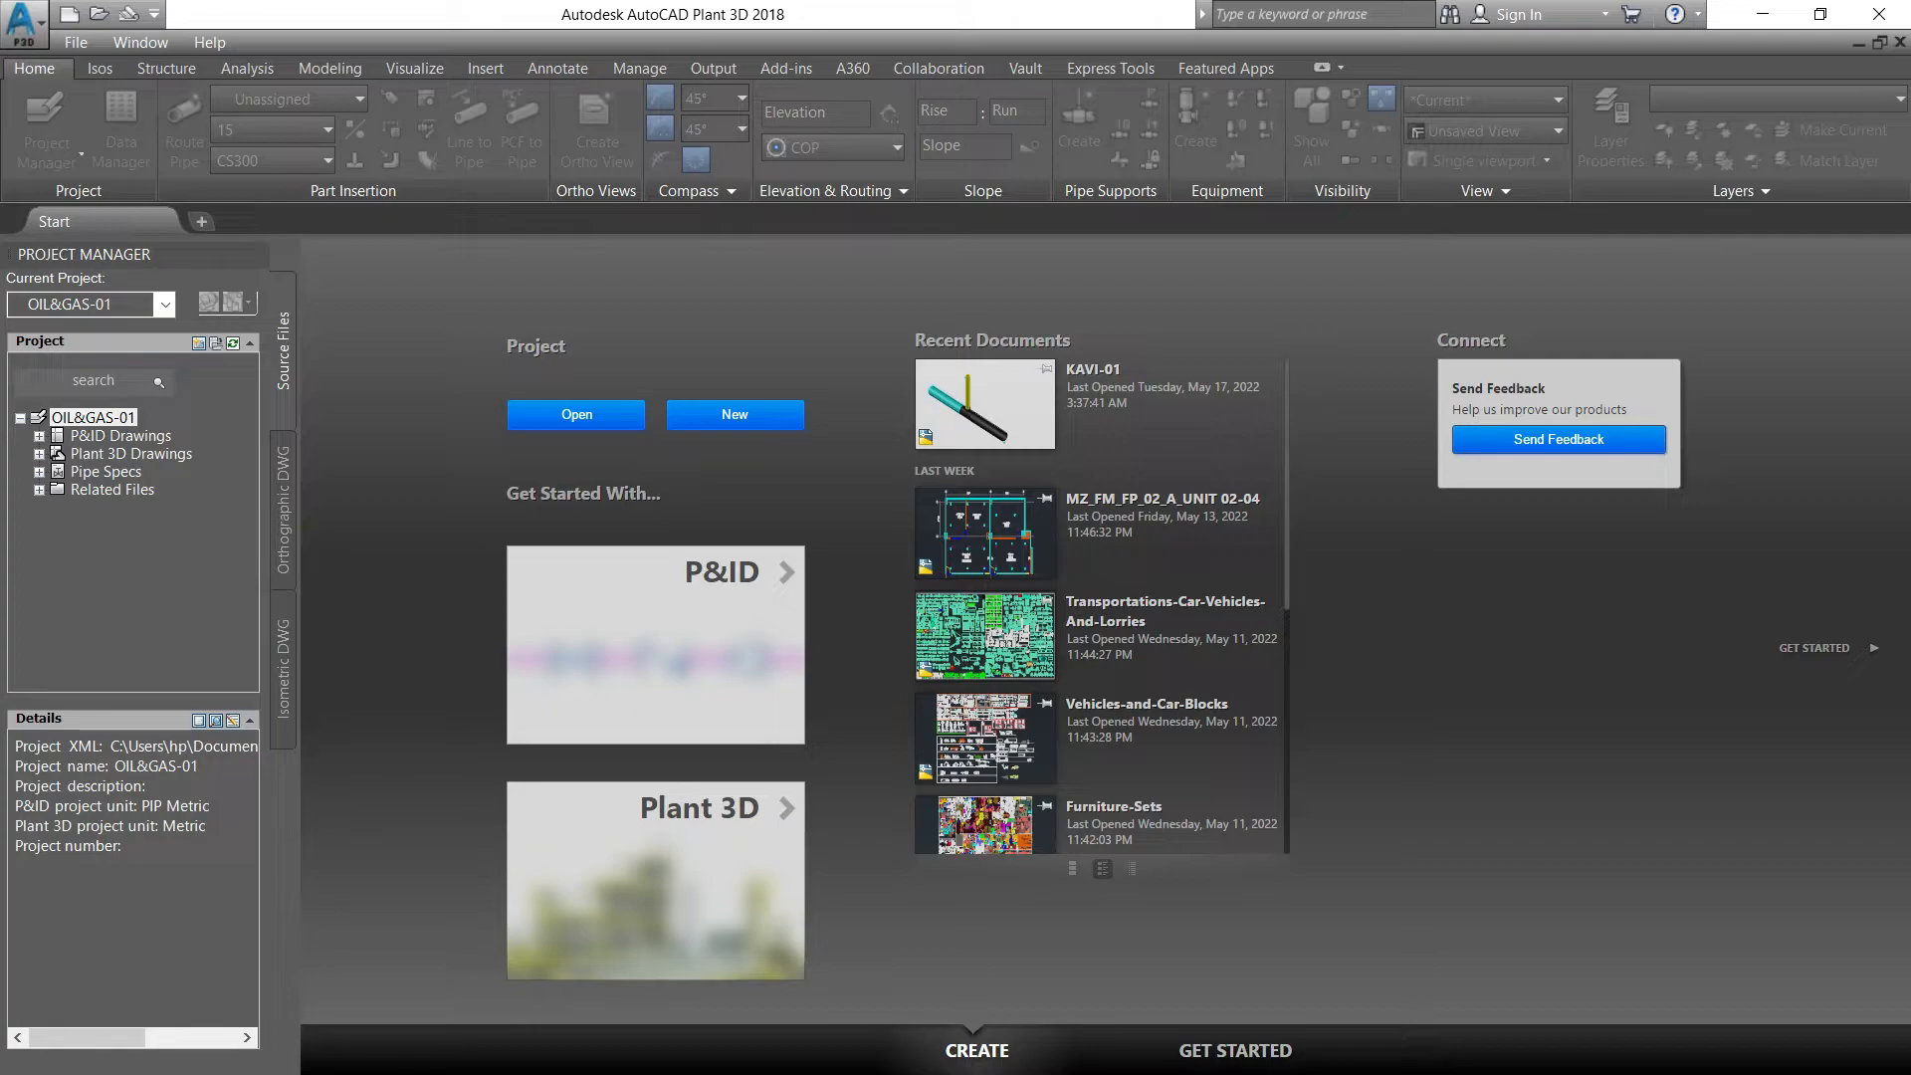
Step: Create a new drawing named P&ID-01 in the project's P&ID Drawings folder, keeping the default template
{"action": "left_click", "coordinate": [121, 435]}
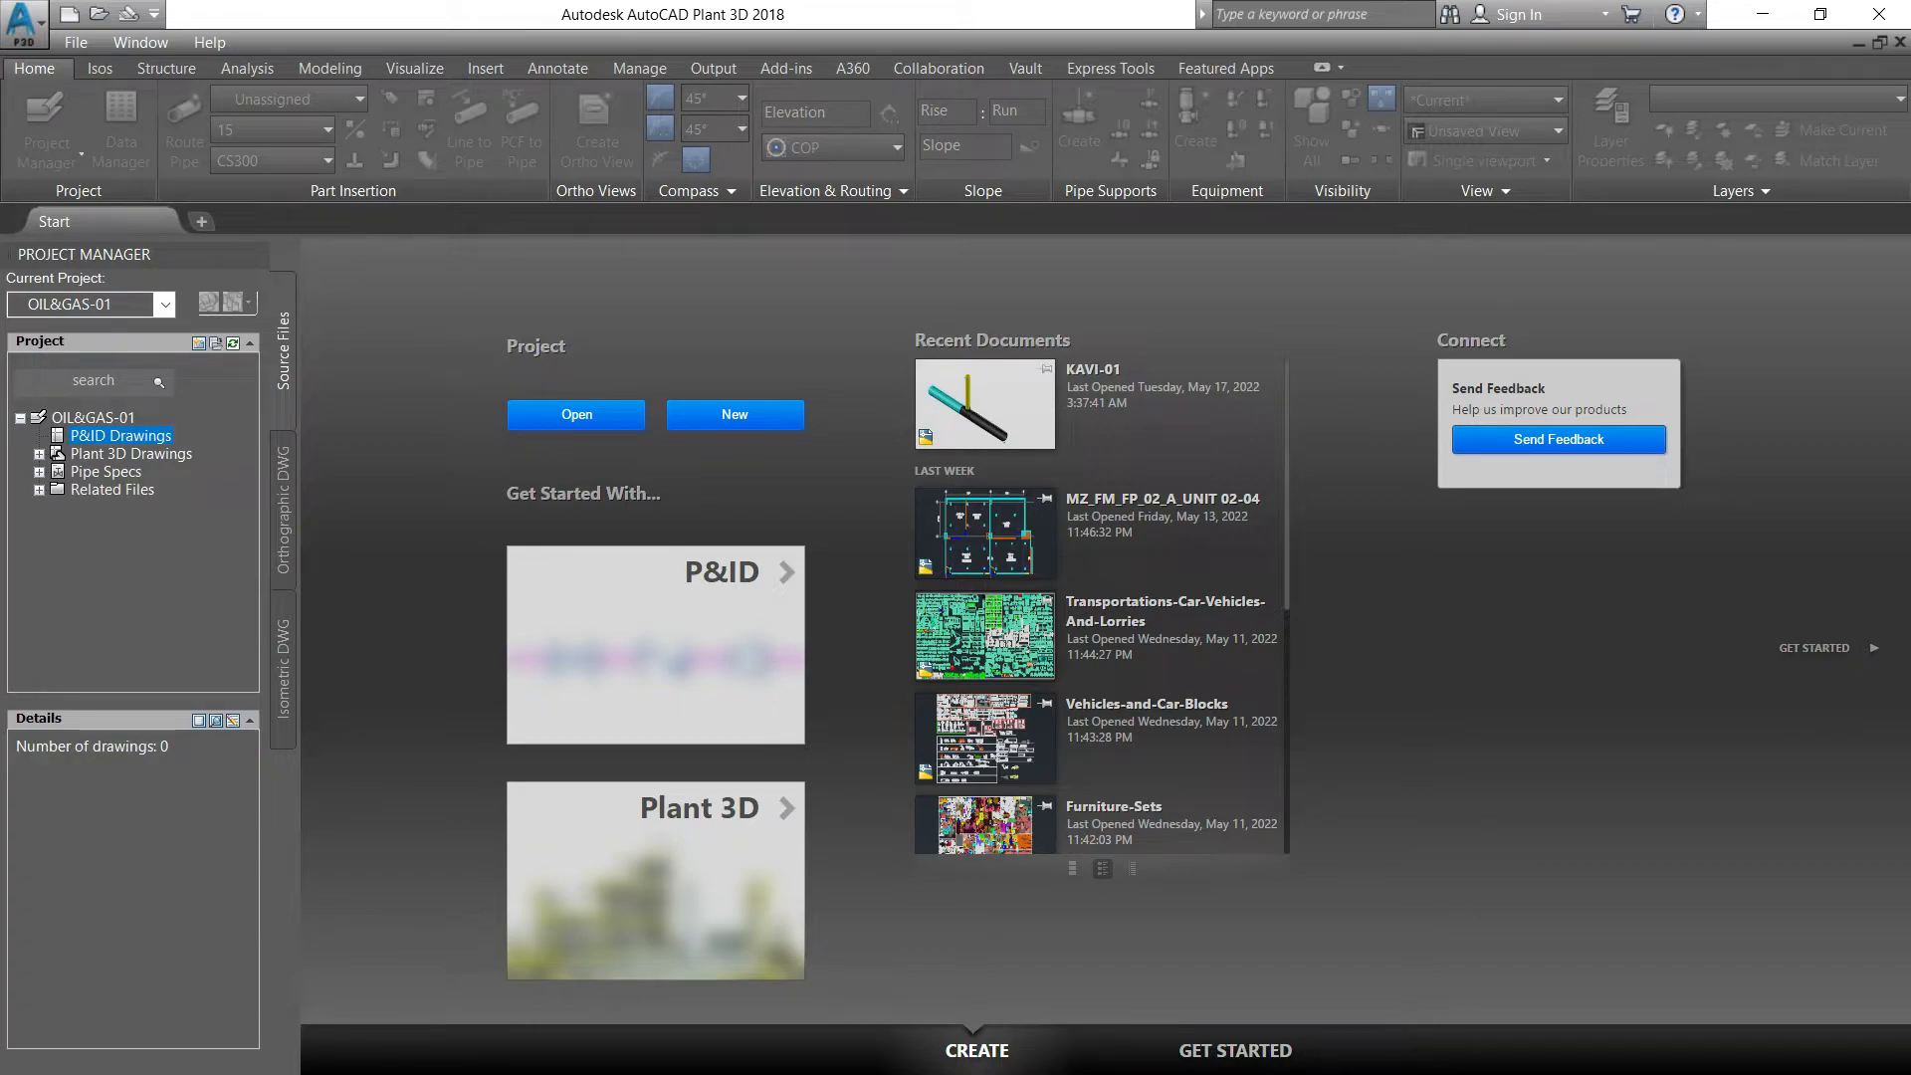
{"action": "right_click", "coordinate": [97, 438]}
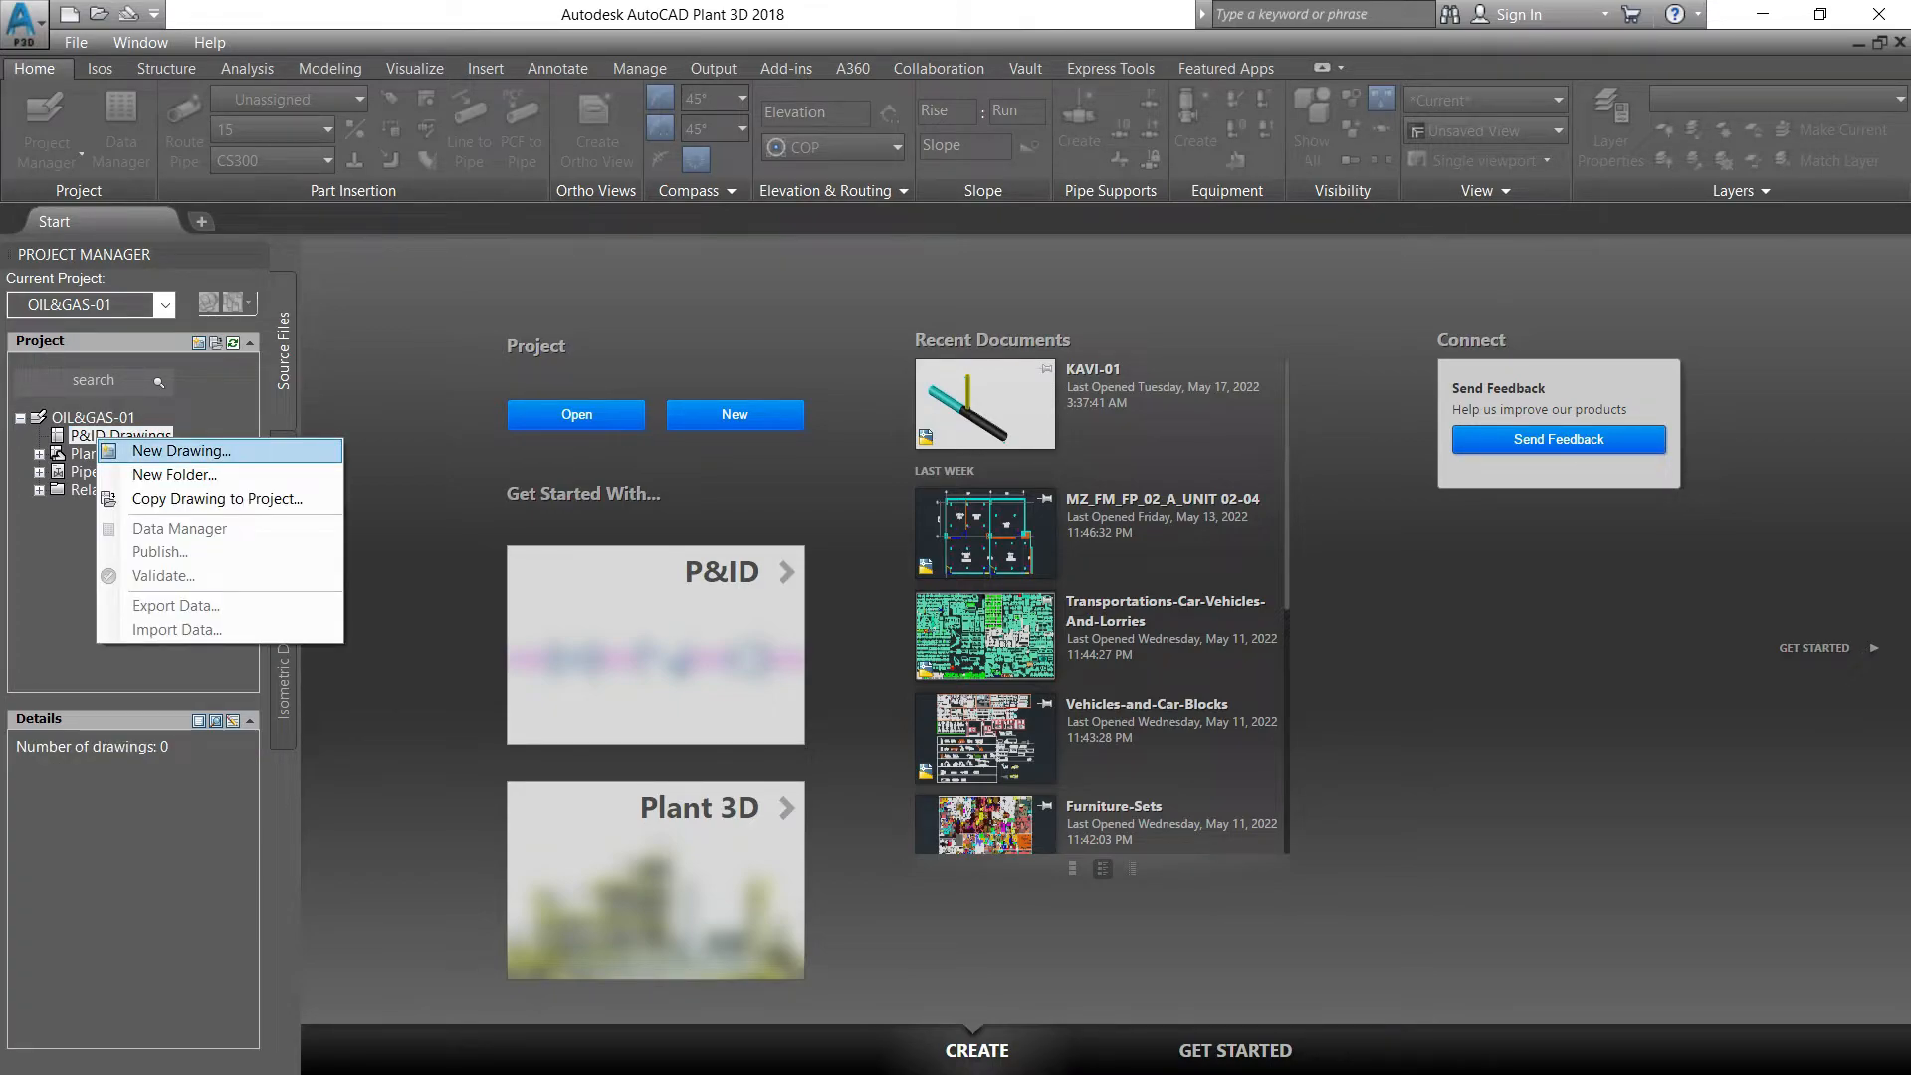
{"action": "left_click", "coordinate": [181, 450]}
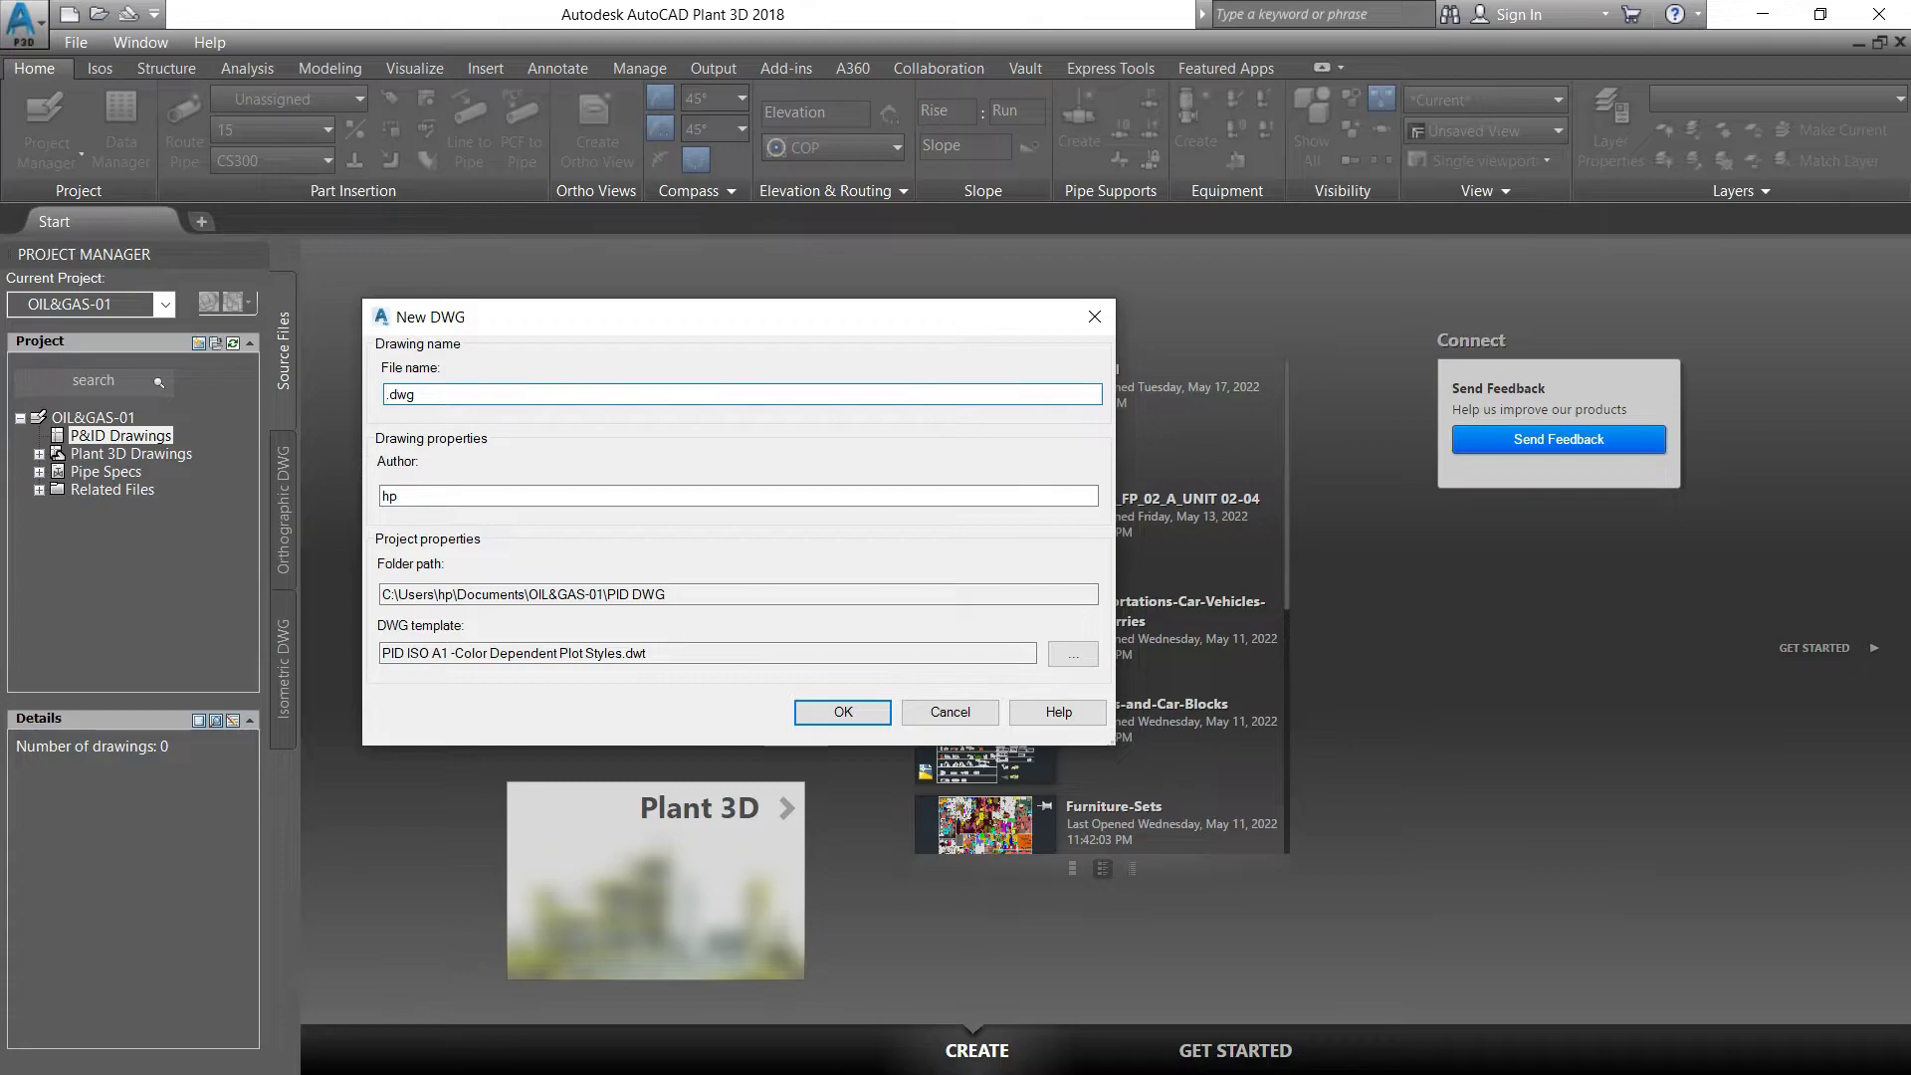
{"action": "key", "text": "ctrl+a"}
{"action": "type", "text": "P&ID-01"}
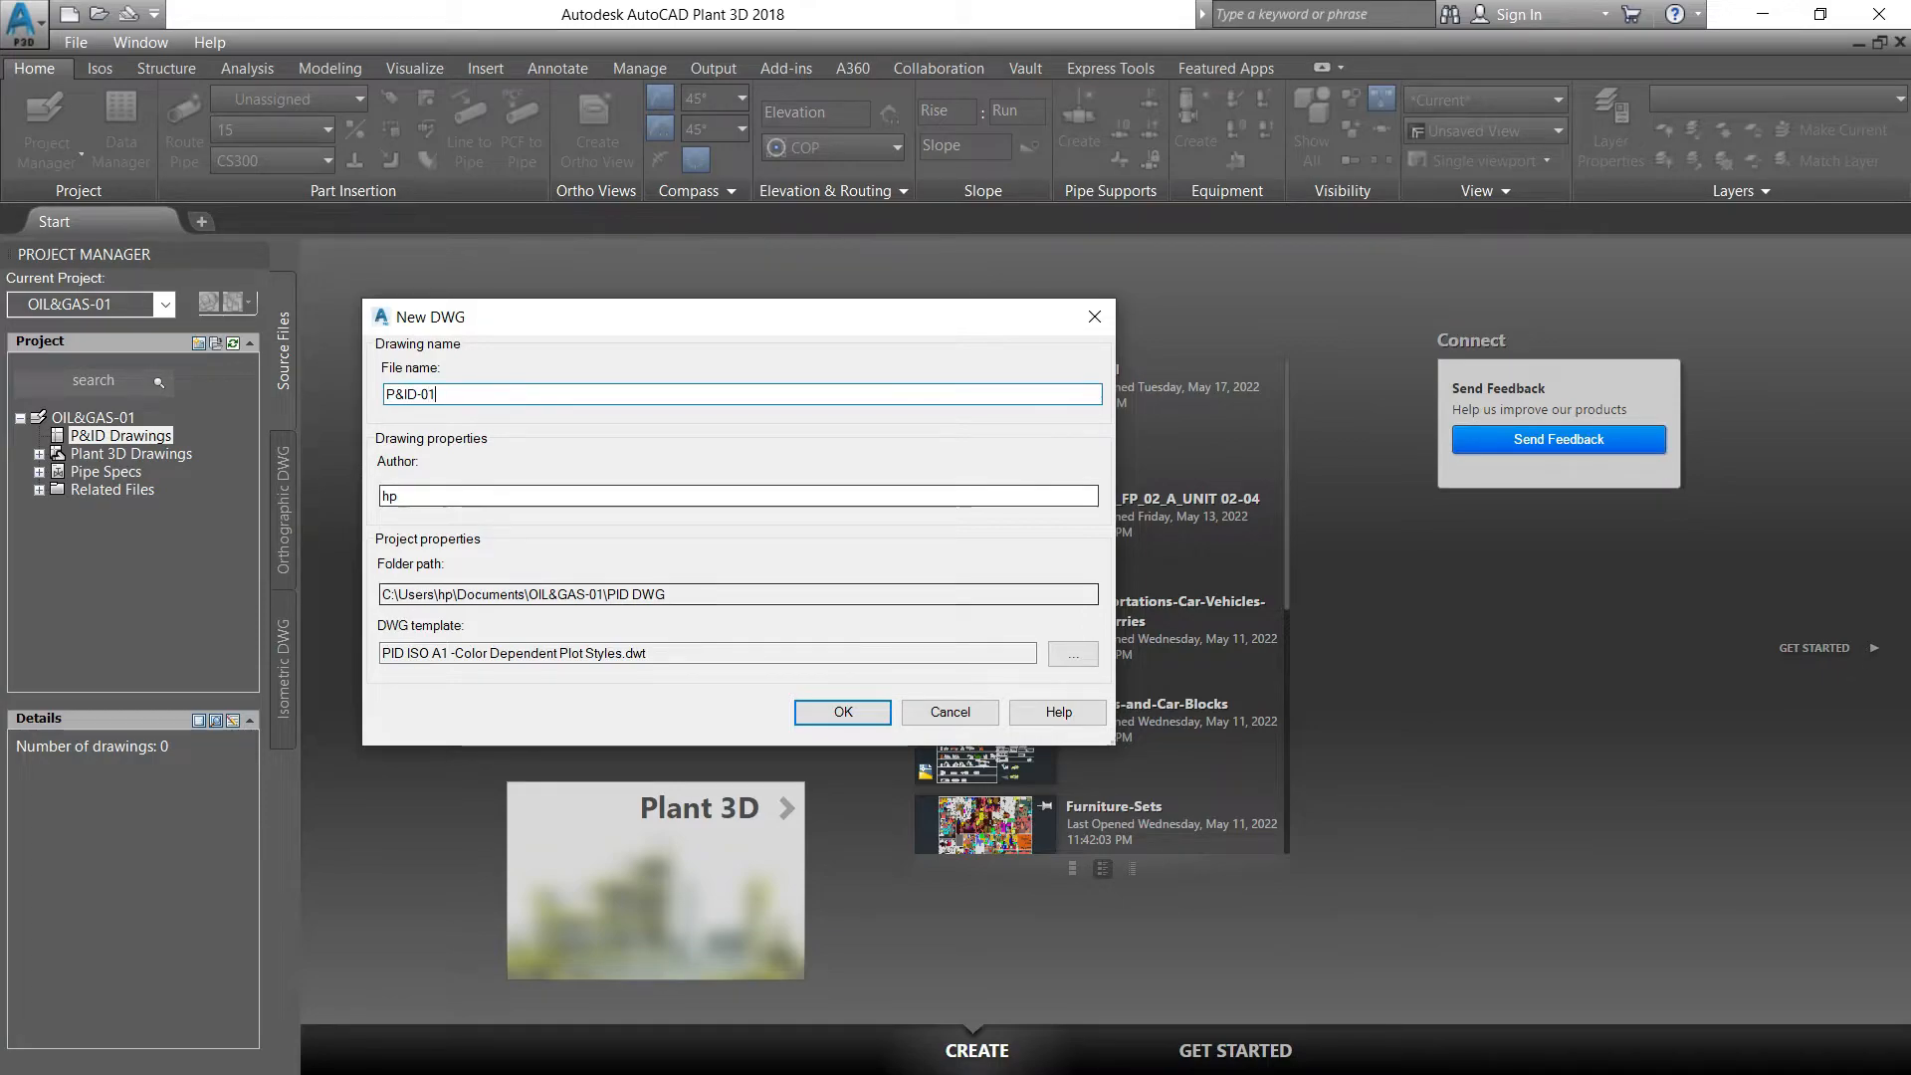
{"action": "key", "text": "Return"}
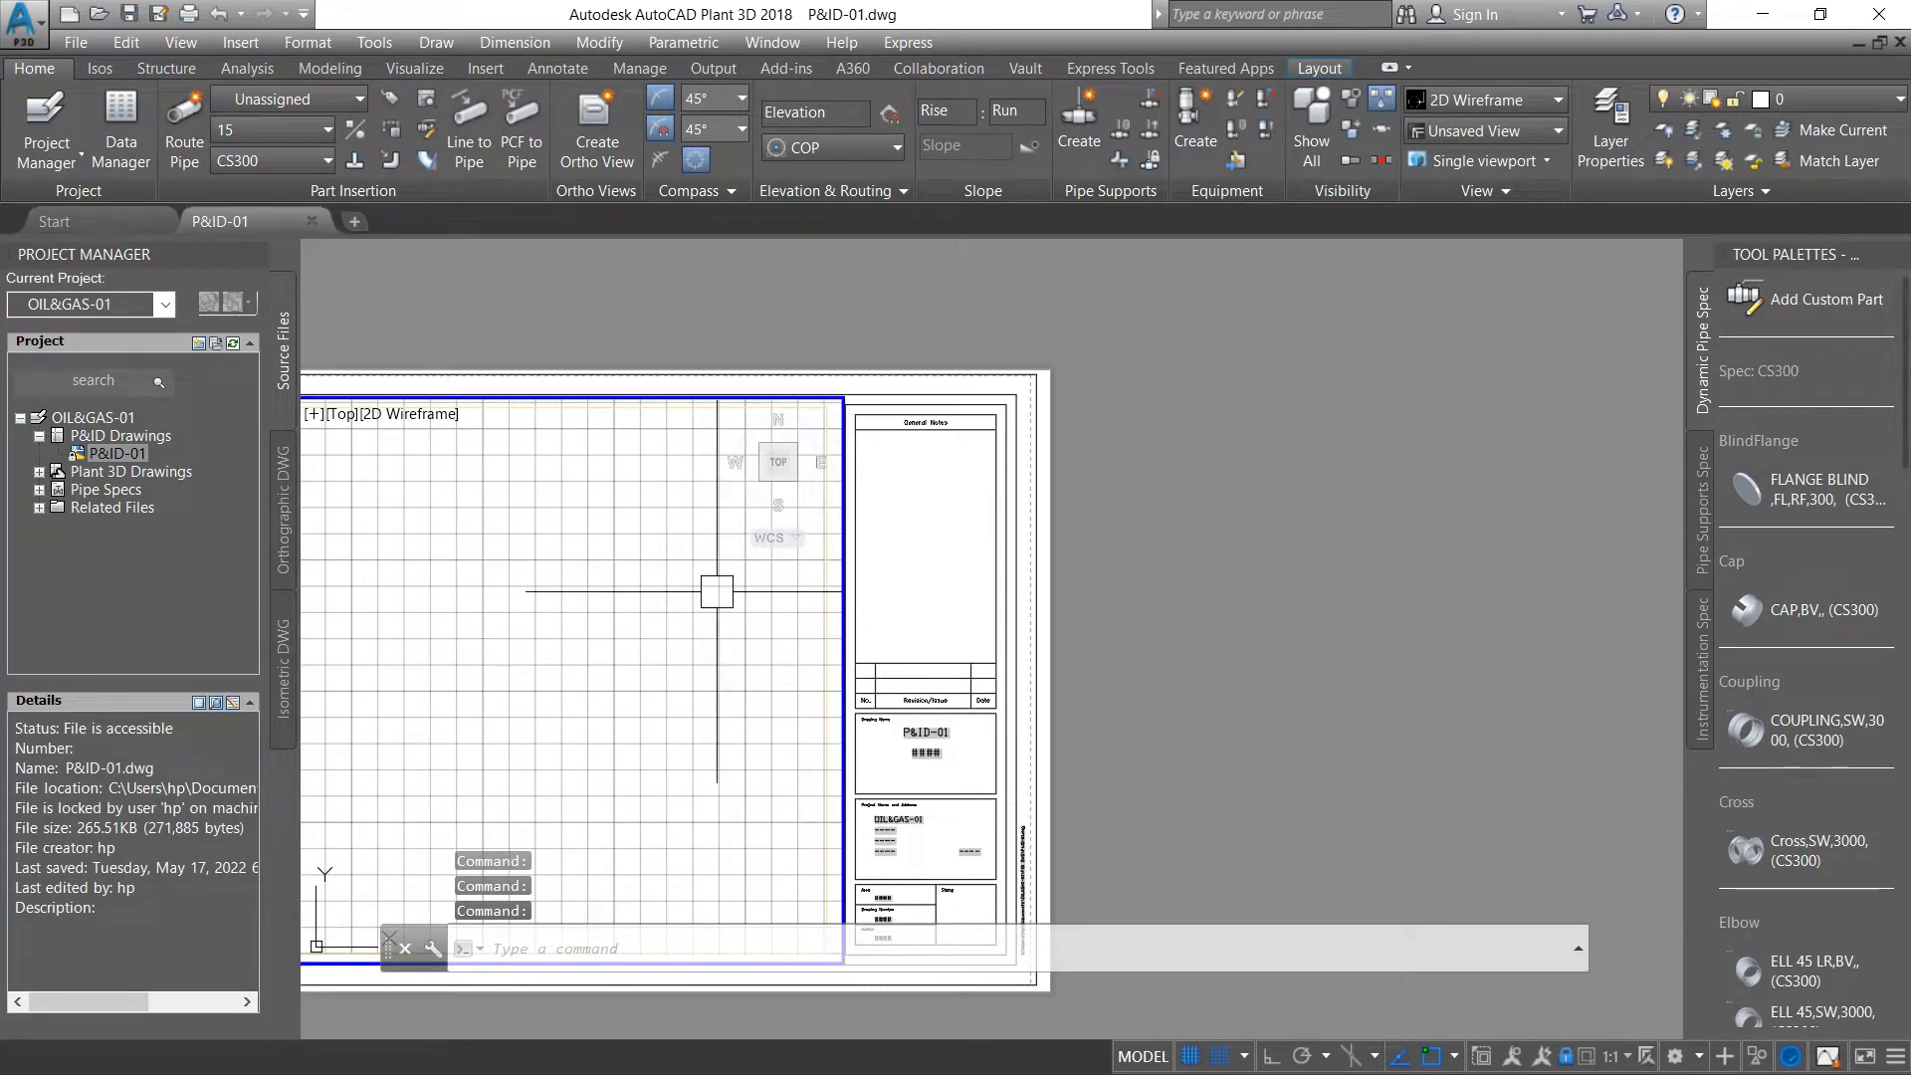
Step: Switch the workspace from 3D Piping to PID PIP
{"action": "middle_click_drag", "start_coordinate": [716, 591], "coordinate": [979, 513]}
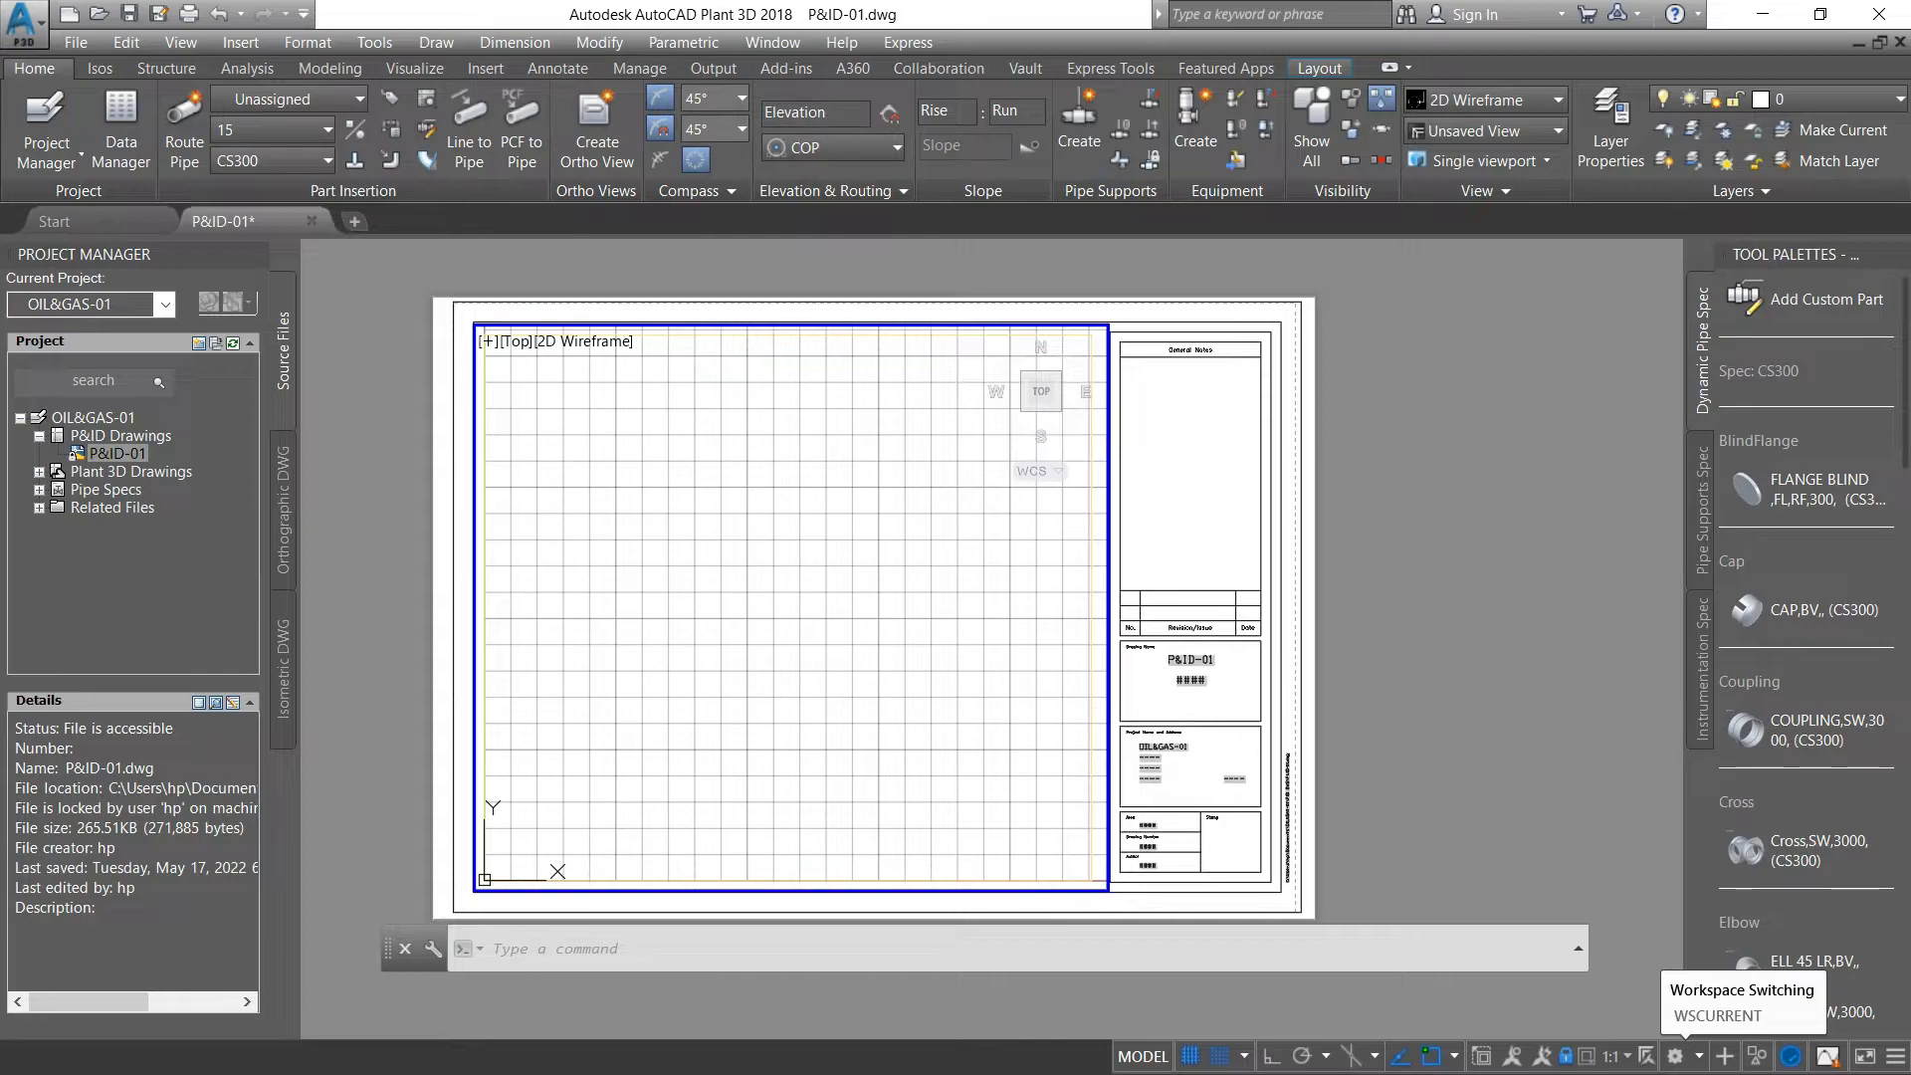
{"action": "left_click", "coordinate": [1675, 1055]}
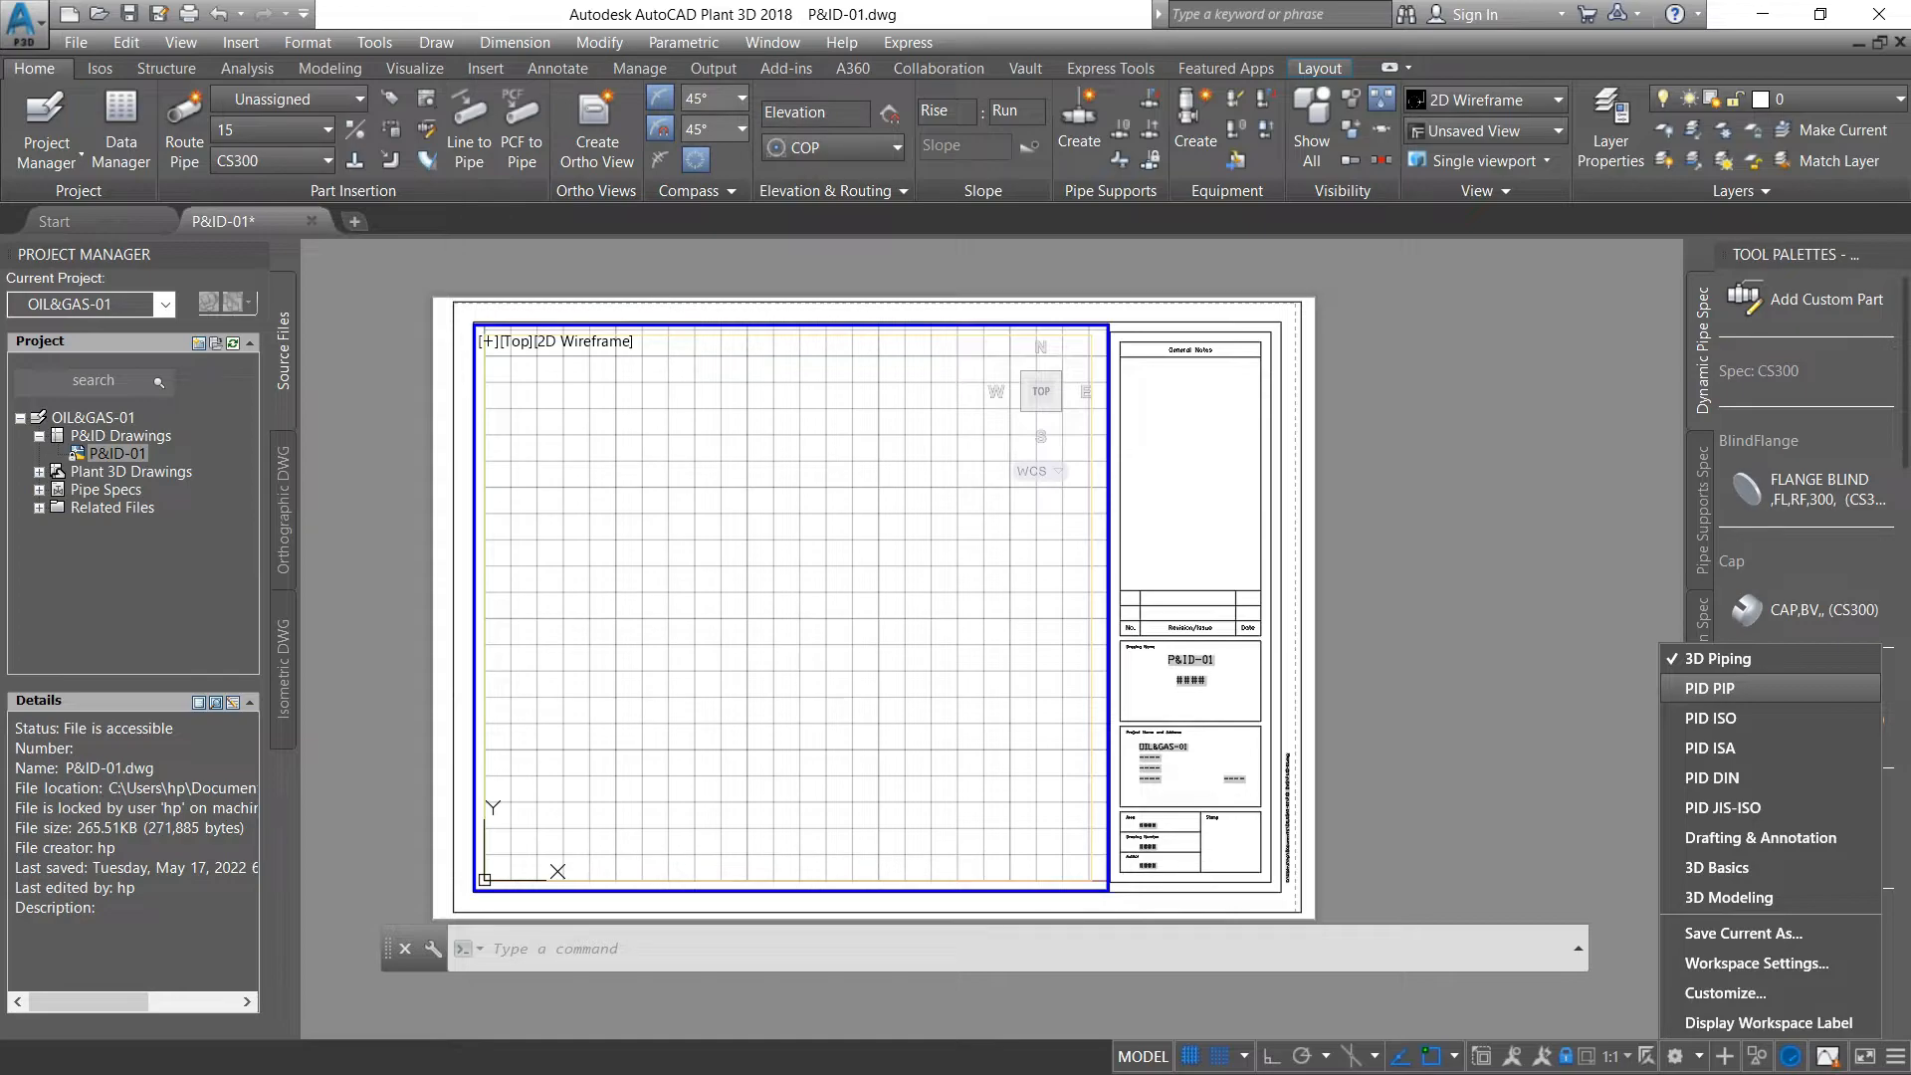
{"action": "left_click", "coordinate": [1710, 687]}
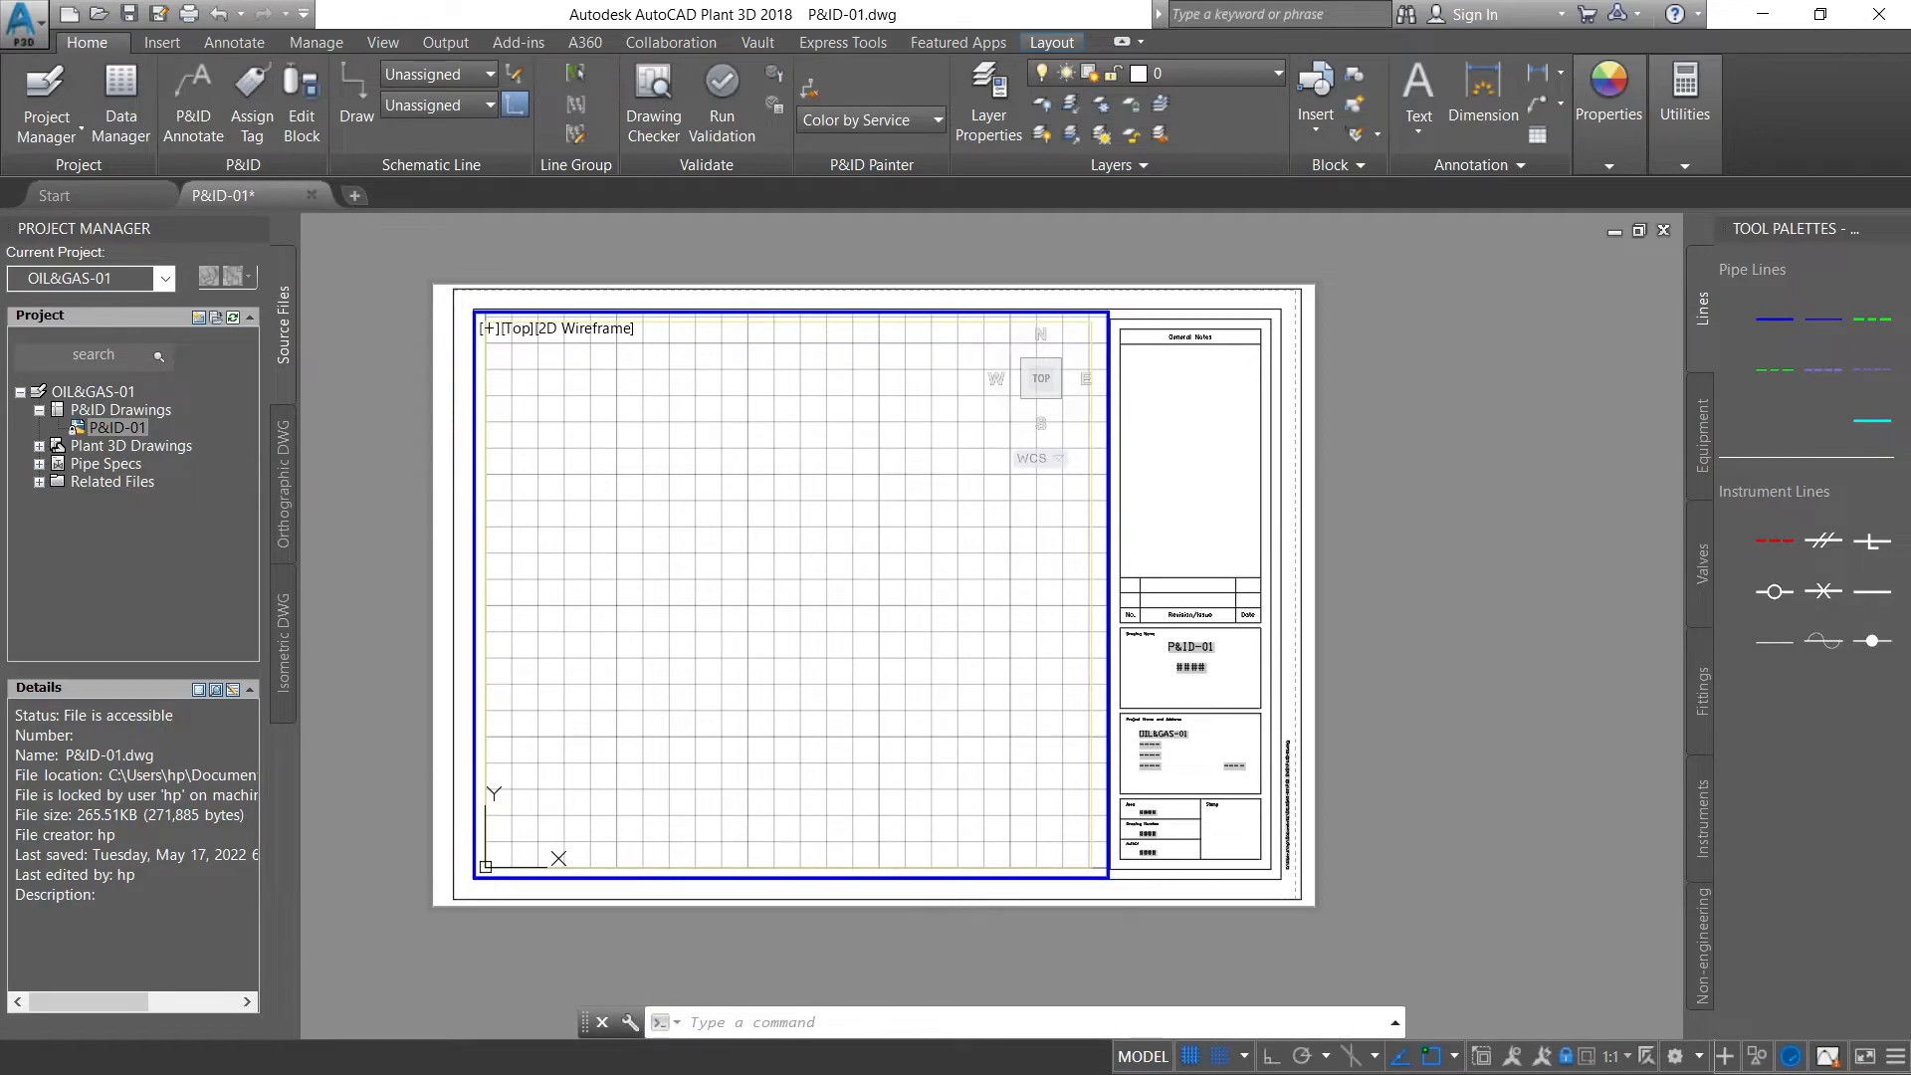
Step: Enable the display of Layout and Model tabs in the program's display options
{"action": "left_click", "coordinate": [683, 1022]}
{"action": "type", "text": "OP"}
{"action": "key", "text": "Return"}
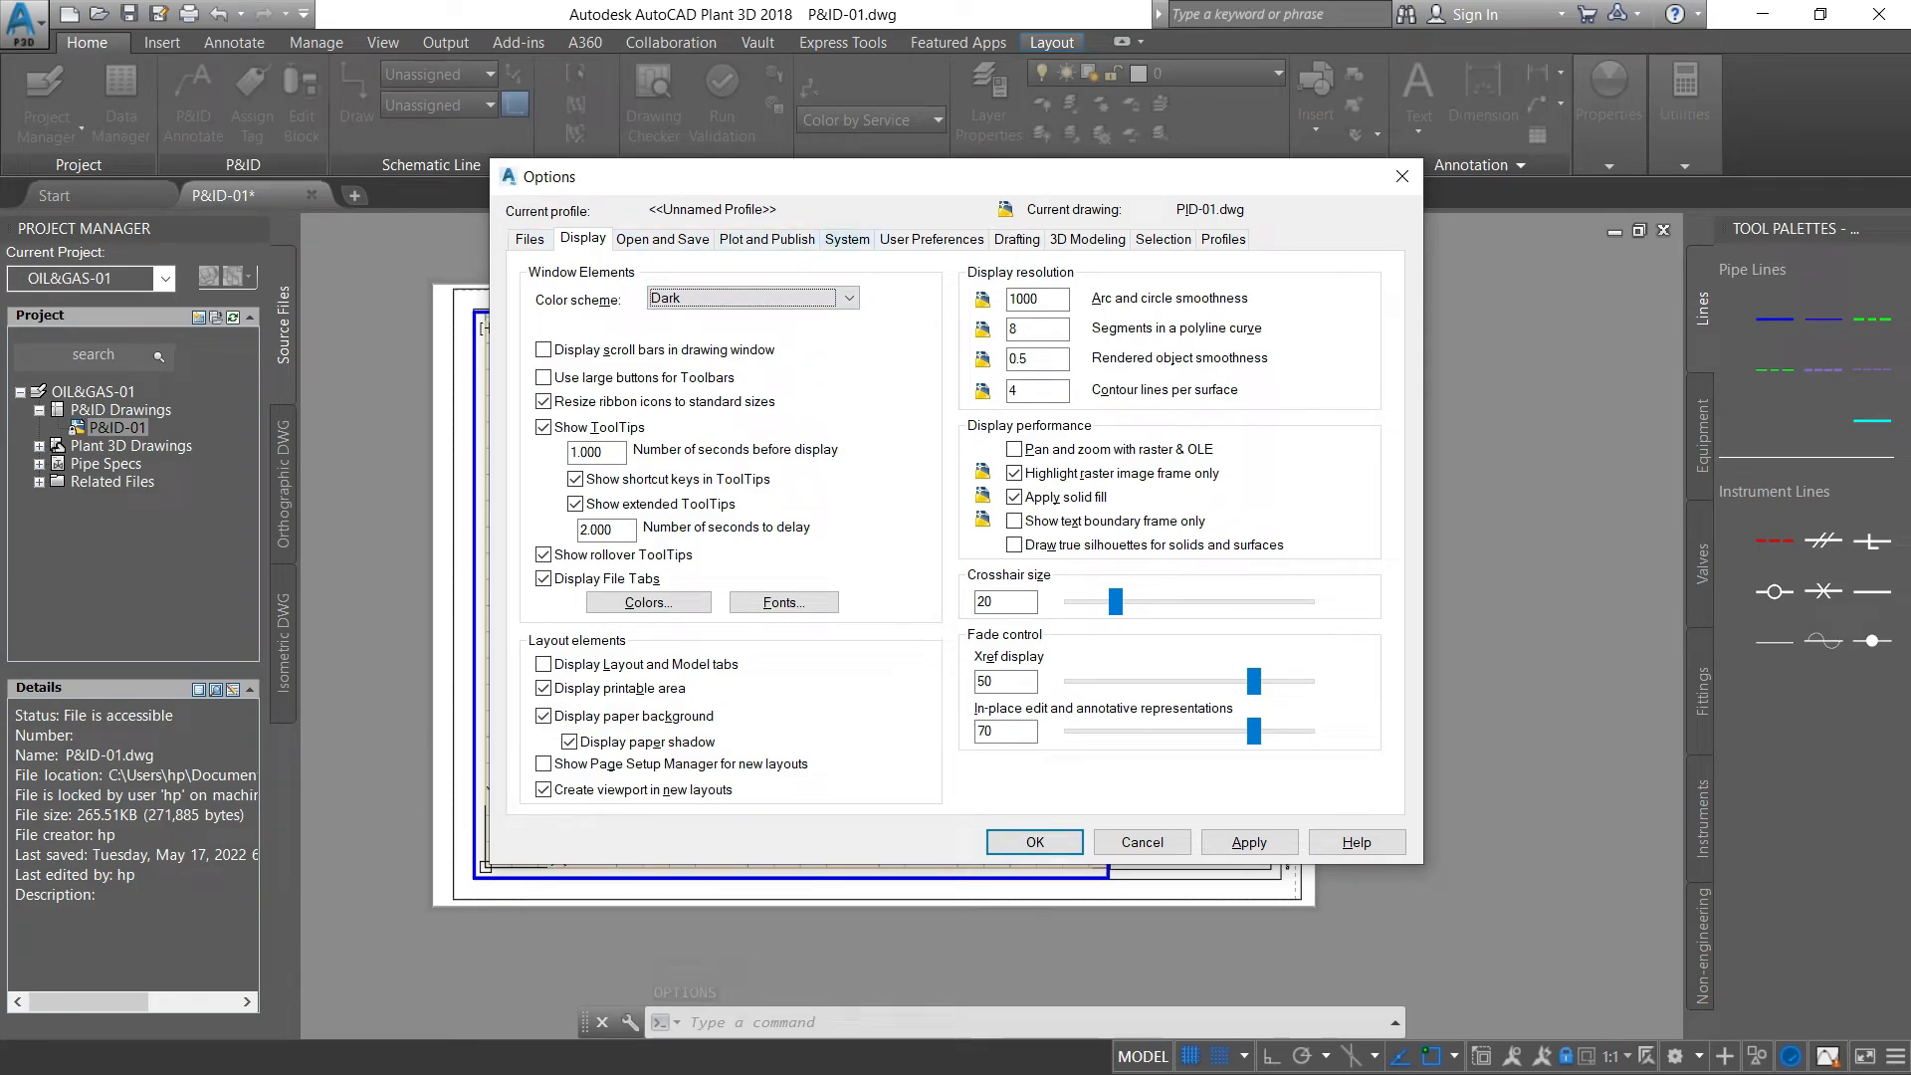
{"action": "key", "text": "shift+Tab"}
{"action": "left_click", "coordinate": [544, 664]}
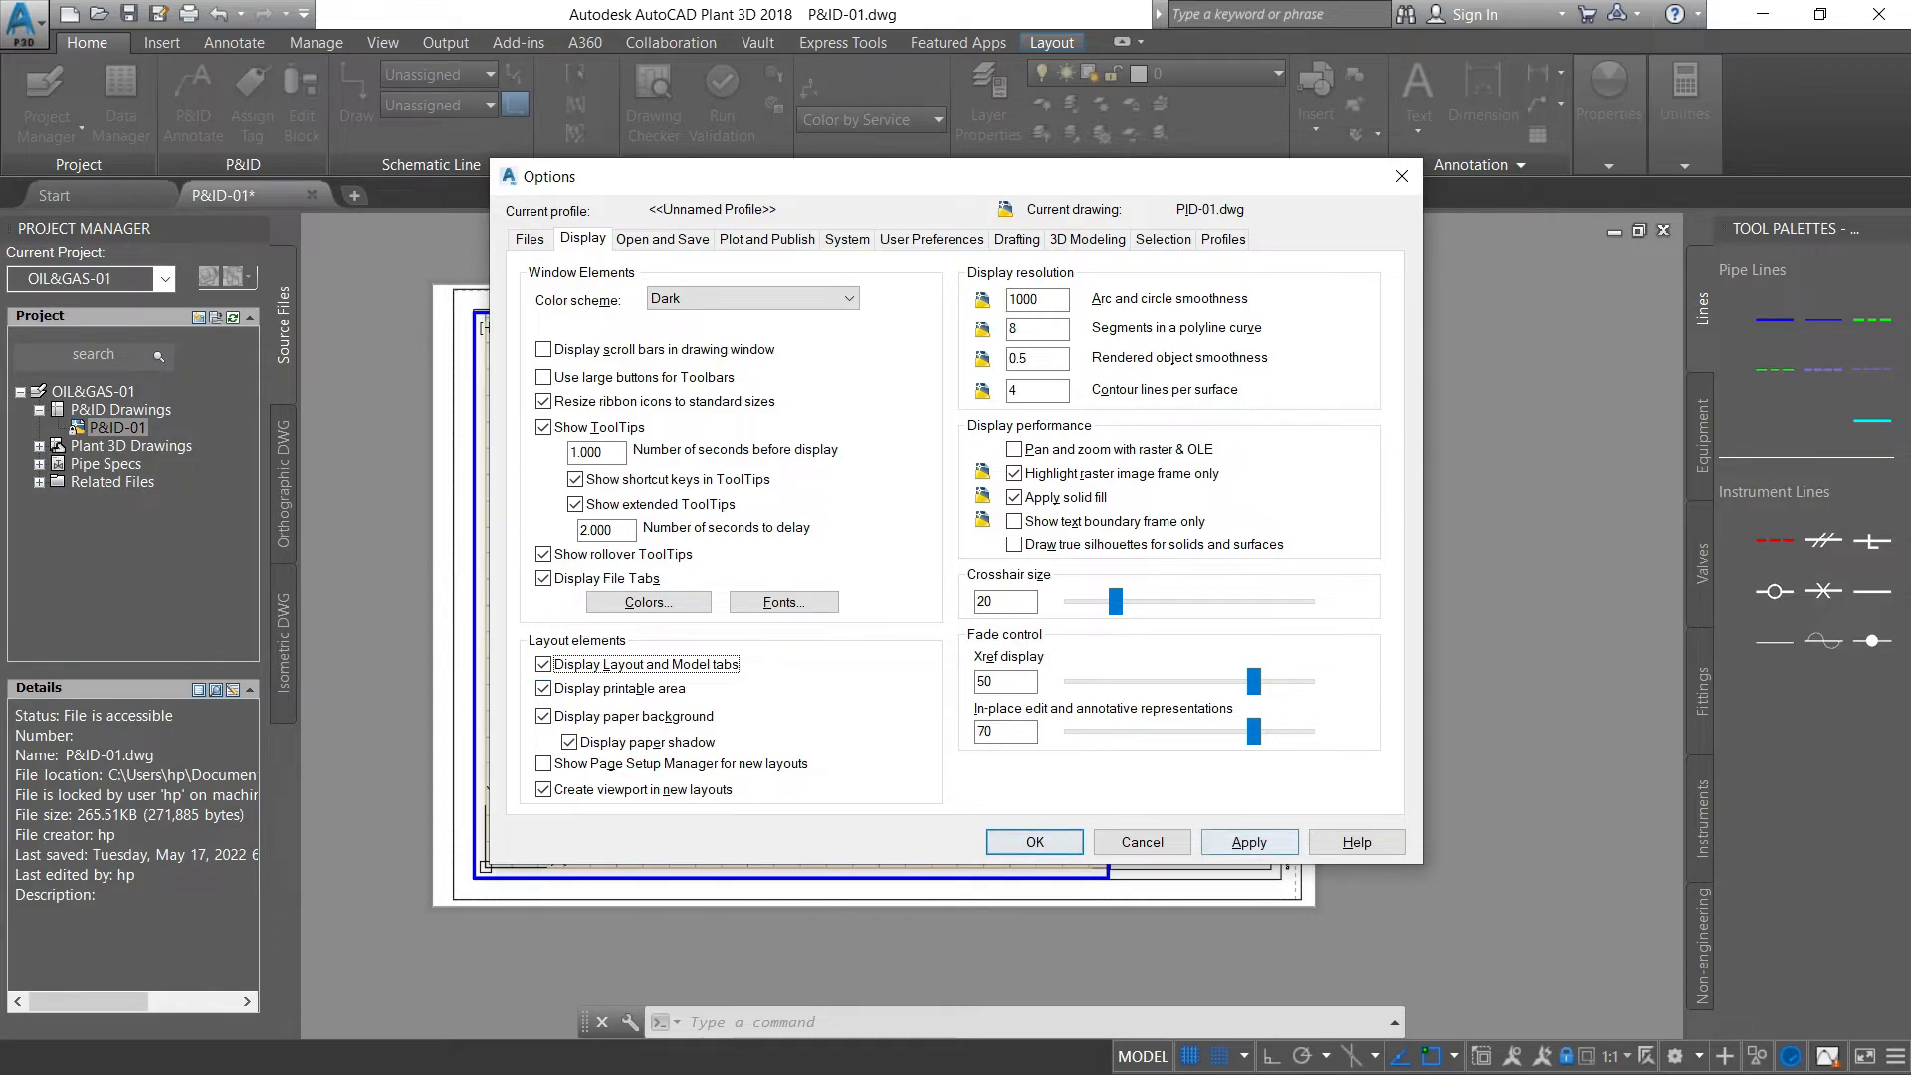
{"action": "key", "text": "Return"}
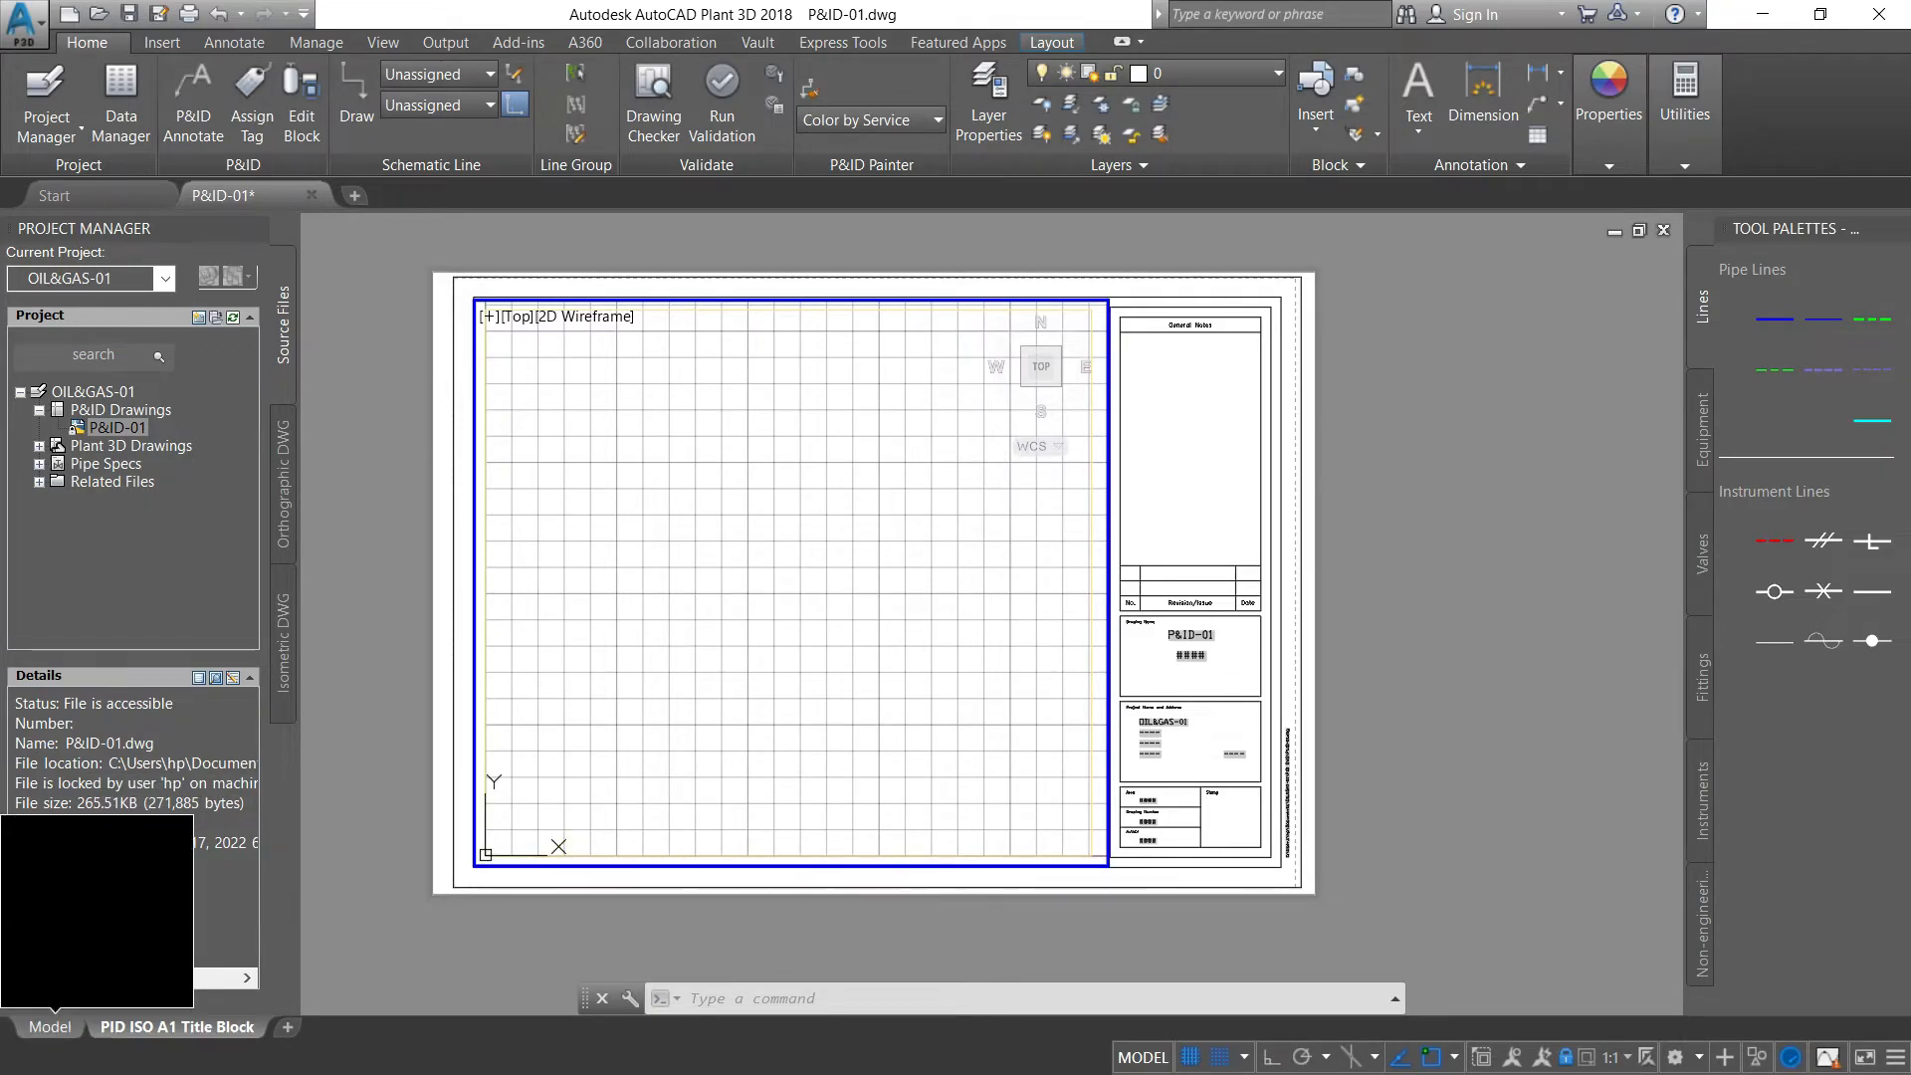
Step: Switch the drawing to model space and delete the yellow border rectangle
{"action": "left_click", "coordinate": [50, 1026]}
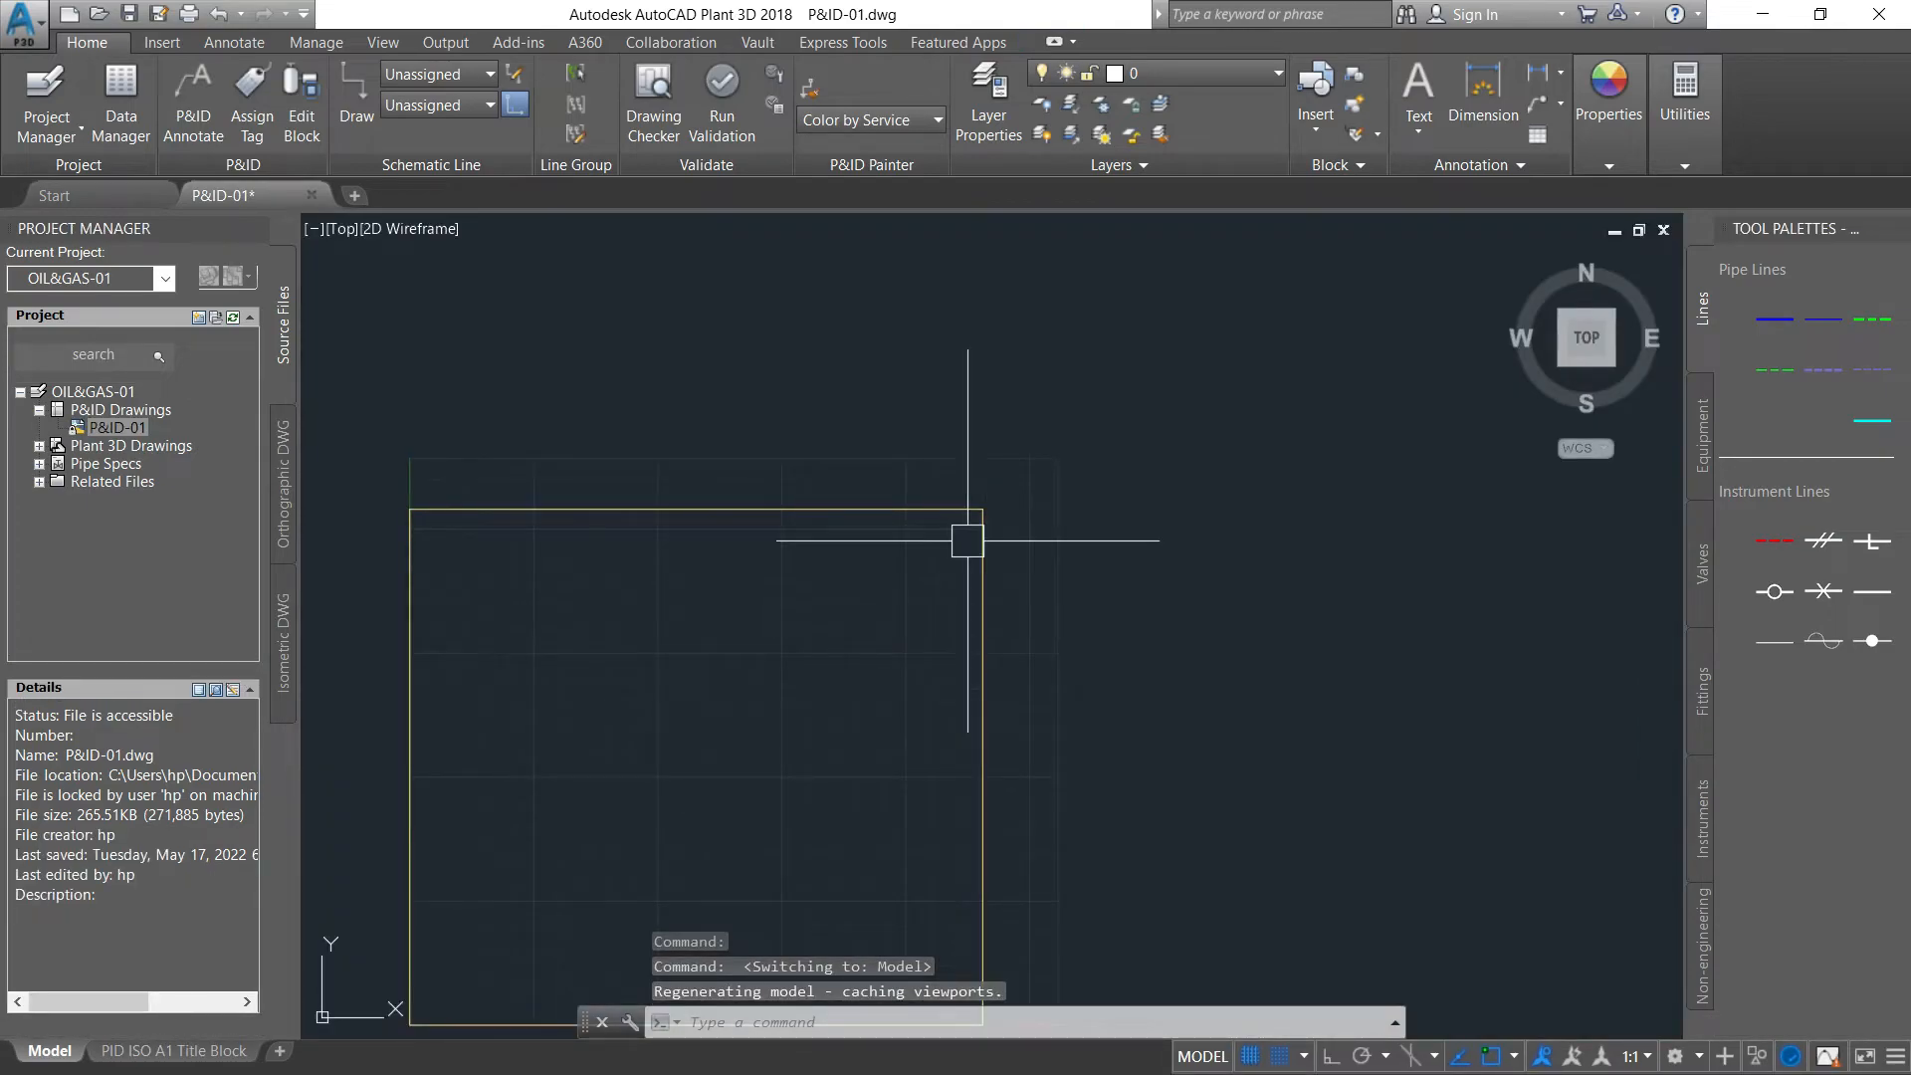
{"action": "scroll", "coordinate": [804, 571], "scroll_direction": "down", "scroll_amount": 1}
{"action": "scroll", "coordinate": [507, 671], "scroll_direction": "up", "scroll_amount": 2}
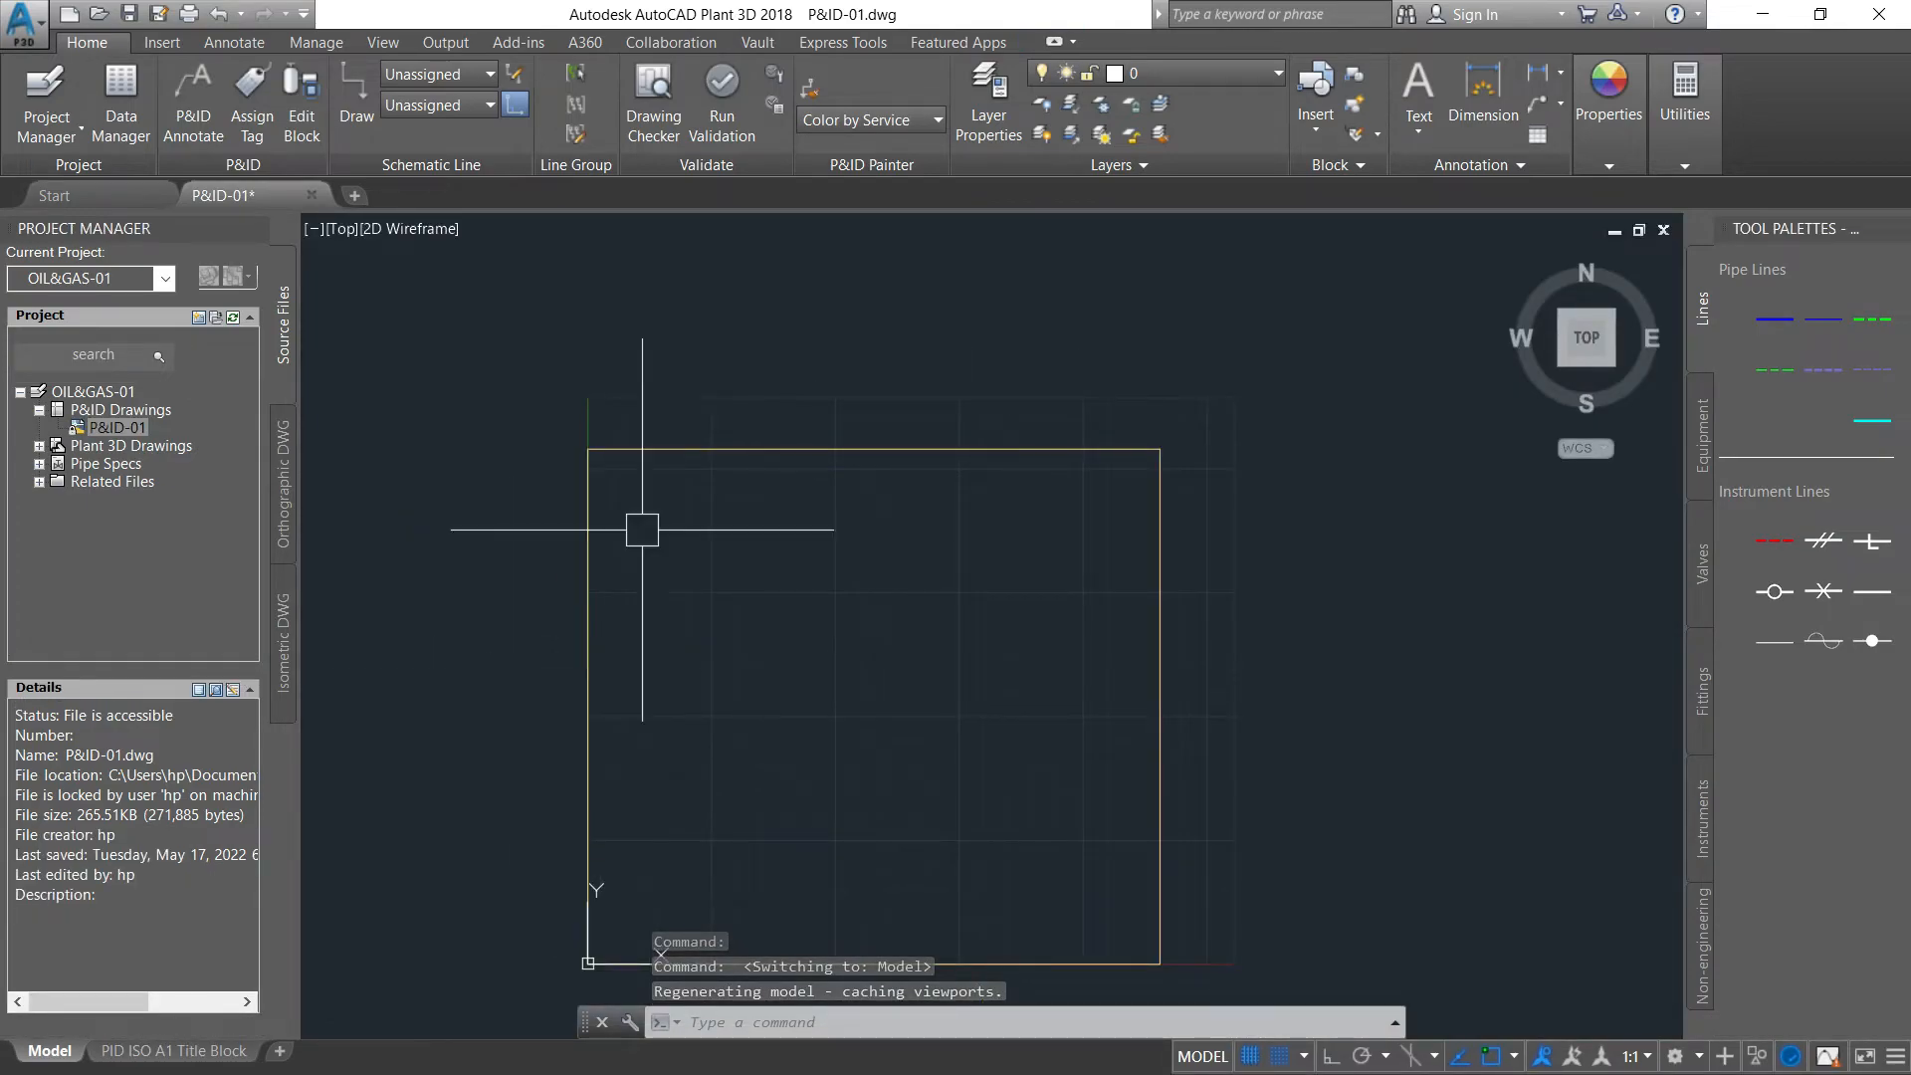
{"action": "left_click", "coordinate": [1031, 448]}
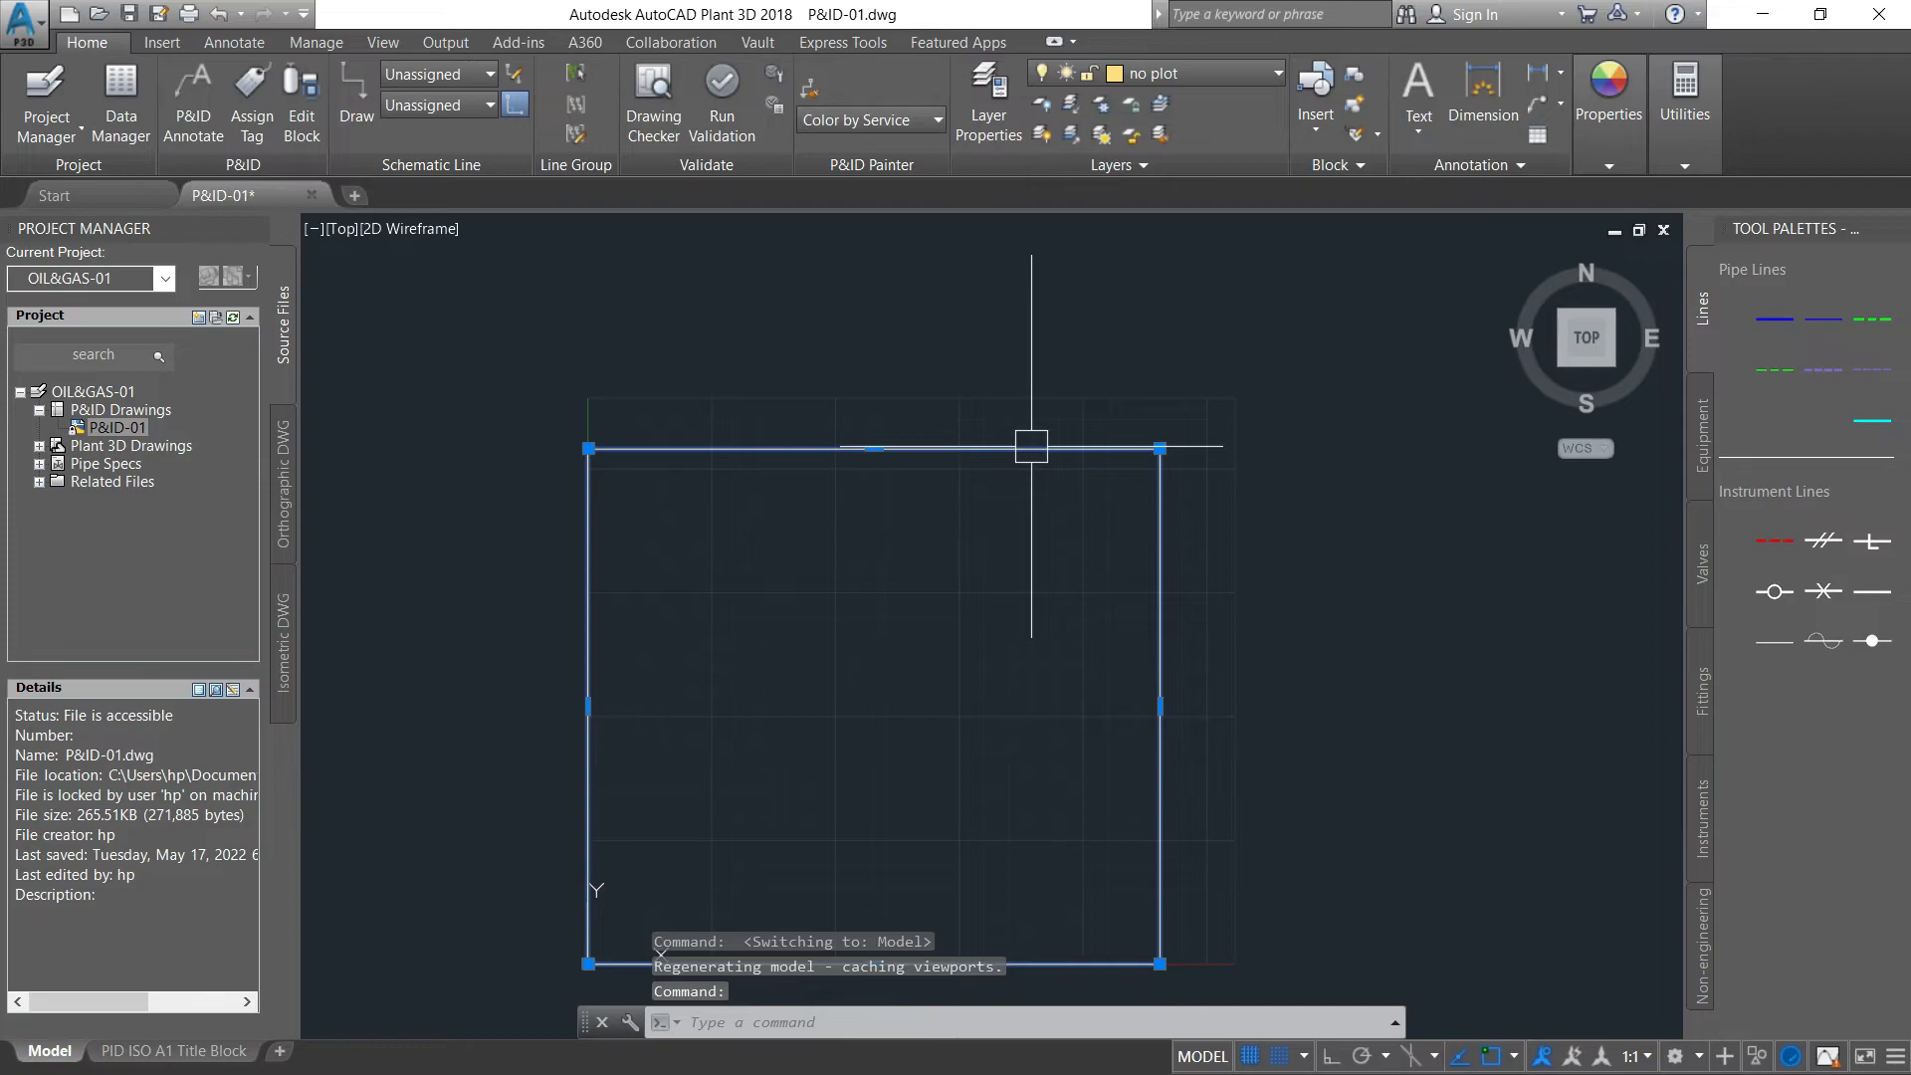
{"action": "key", "text": "Delete"}
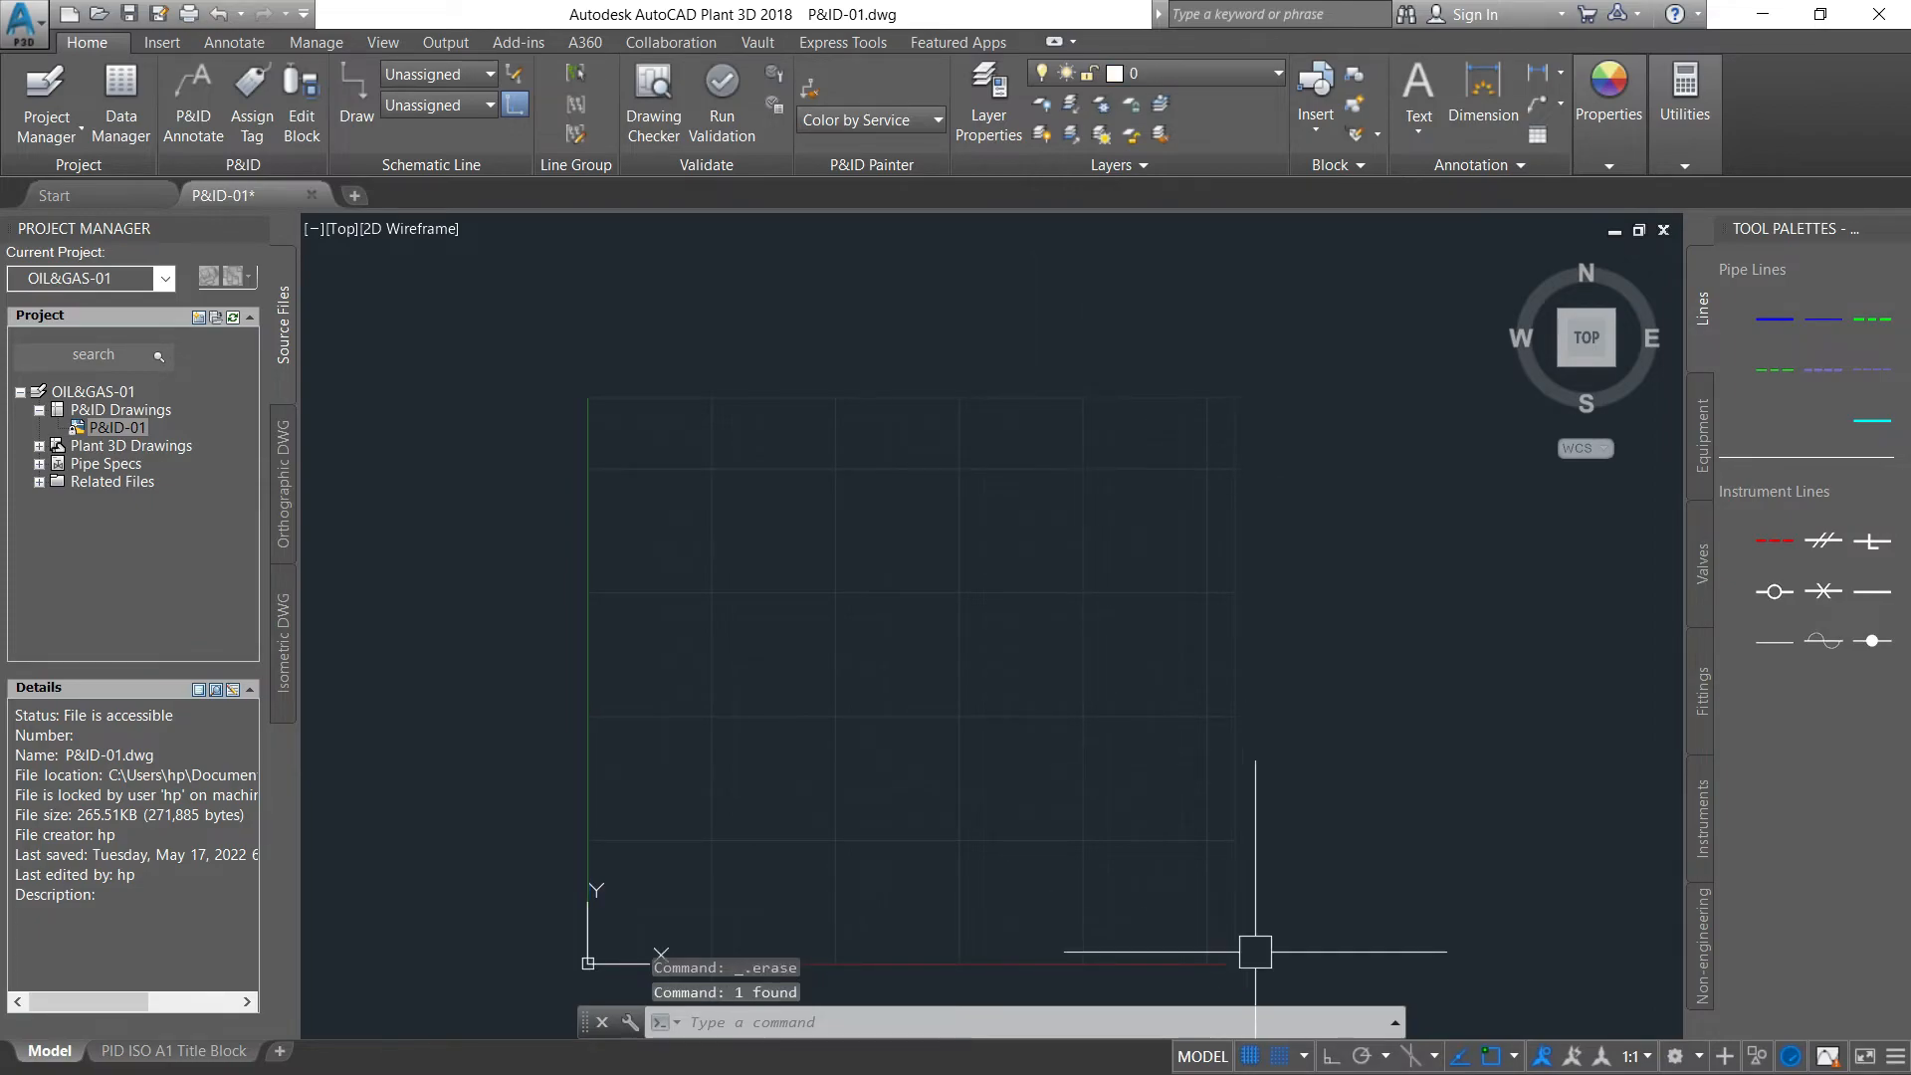
Step: Turn off the drawing grid and snap, and set the model view to Front
{"action": "left_click", "coordinate": [1249, 1056]}
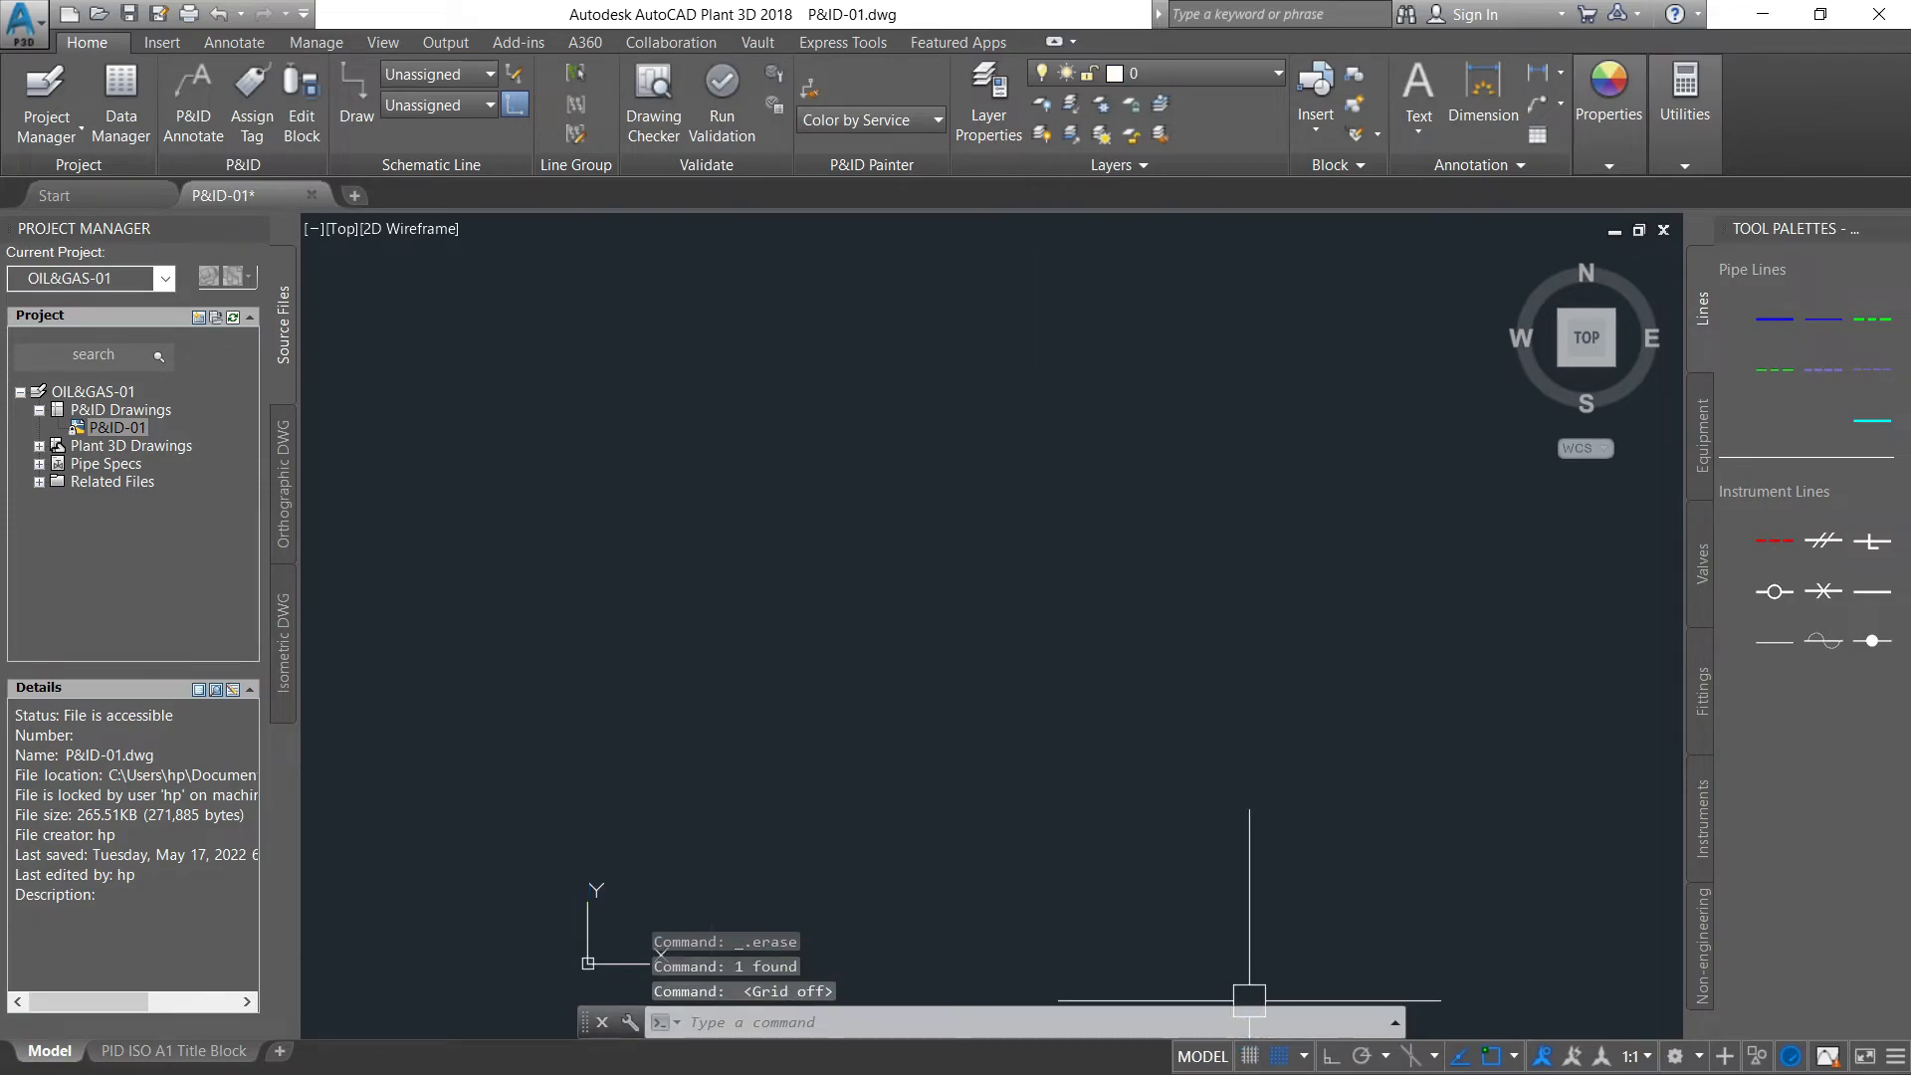
{"action": "left_click", "coordinate": [1279, 1056]}
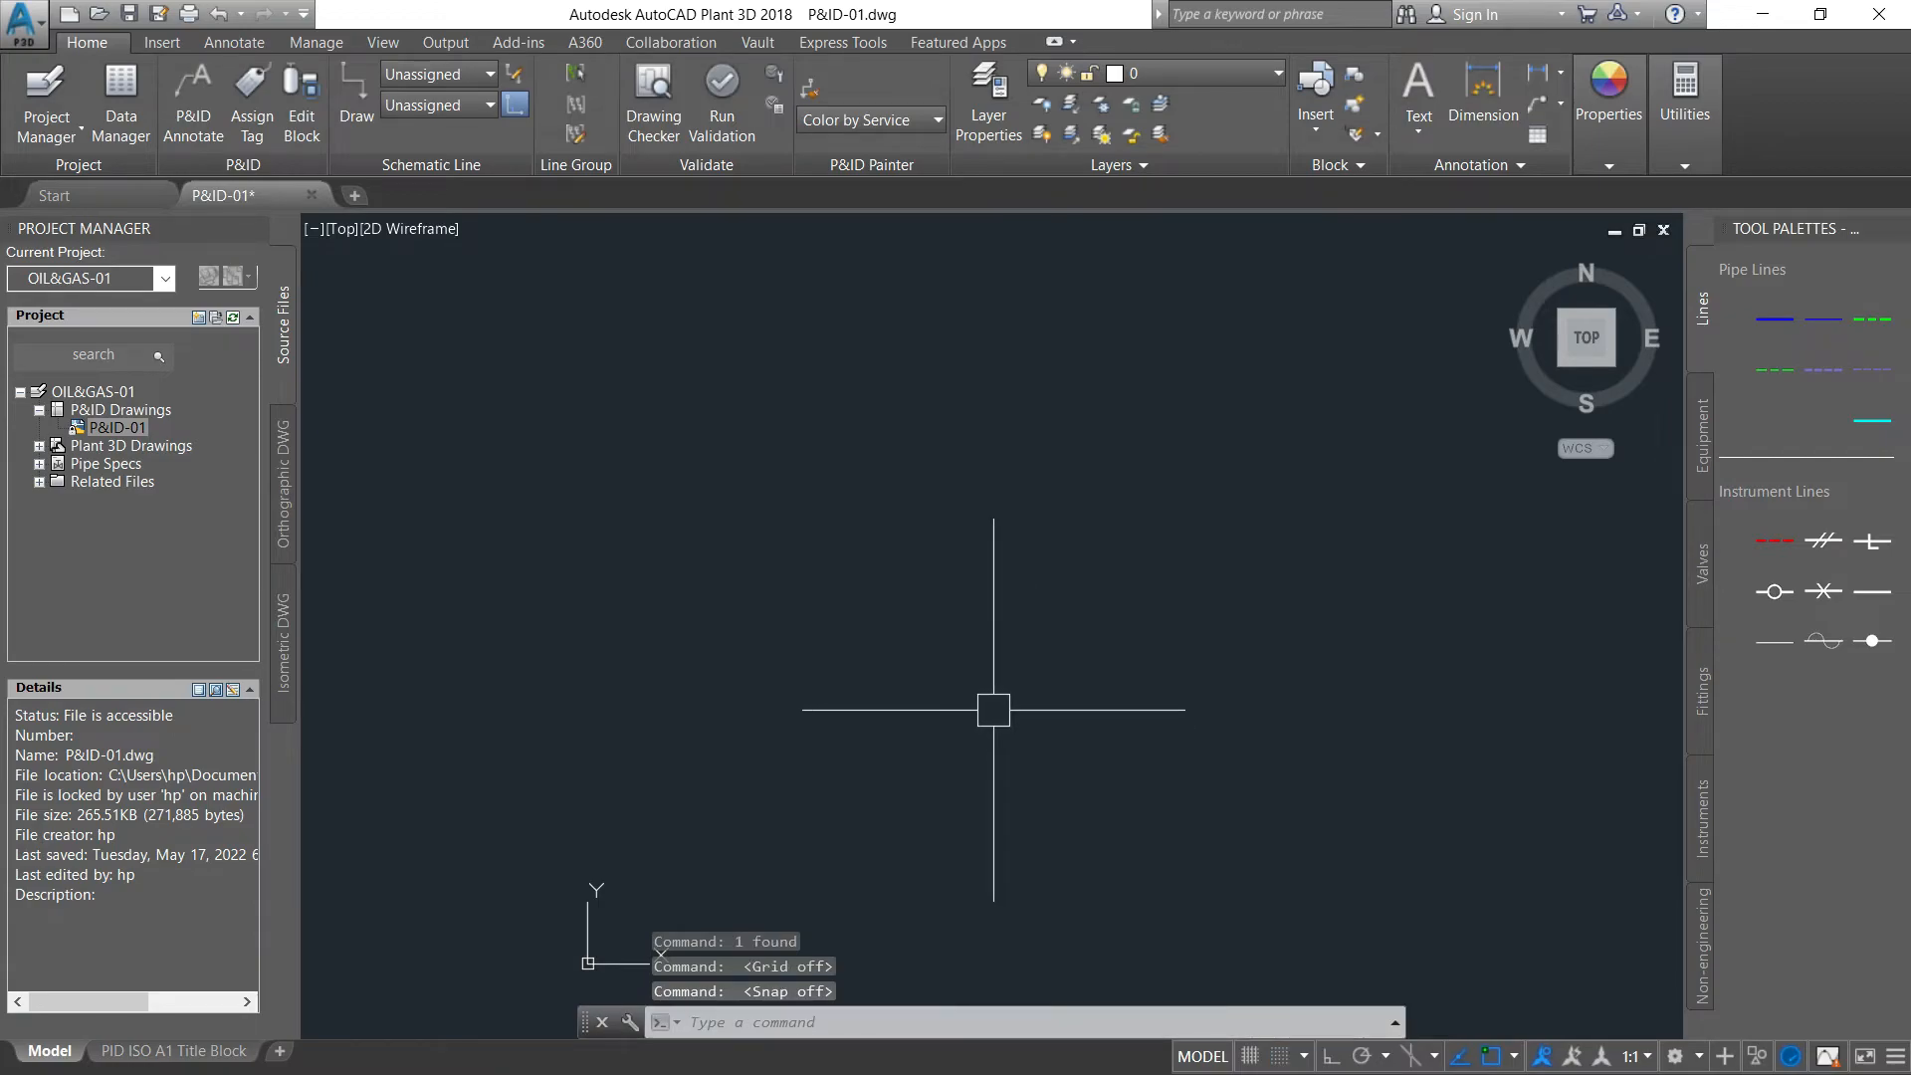
{"action": "middle_click_drag", "start_coordinate": [993, 712], "coordinate": [726, 748]}
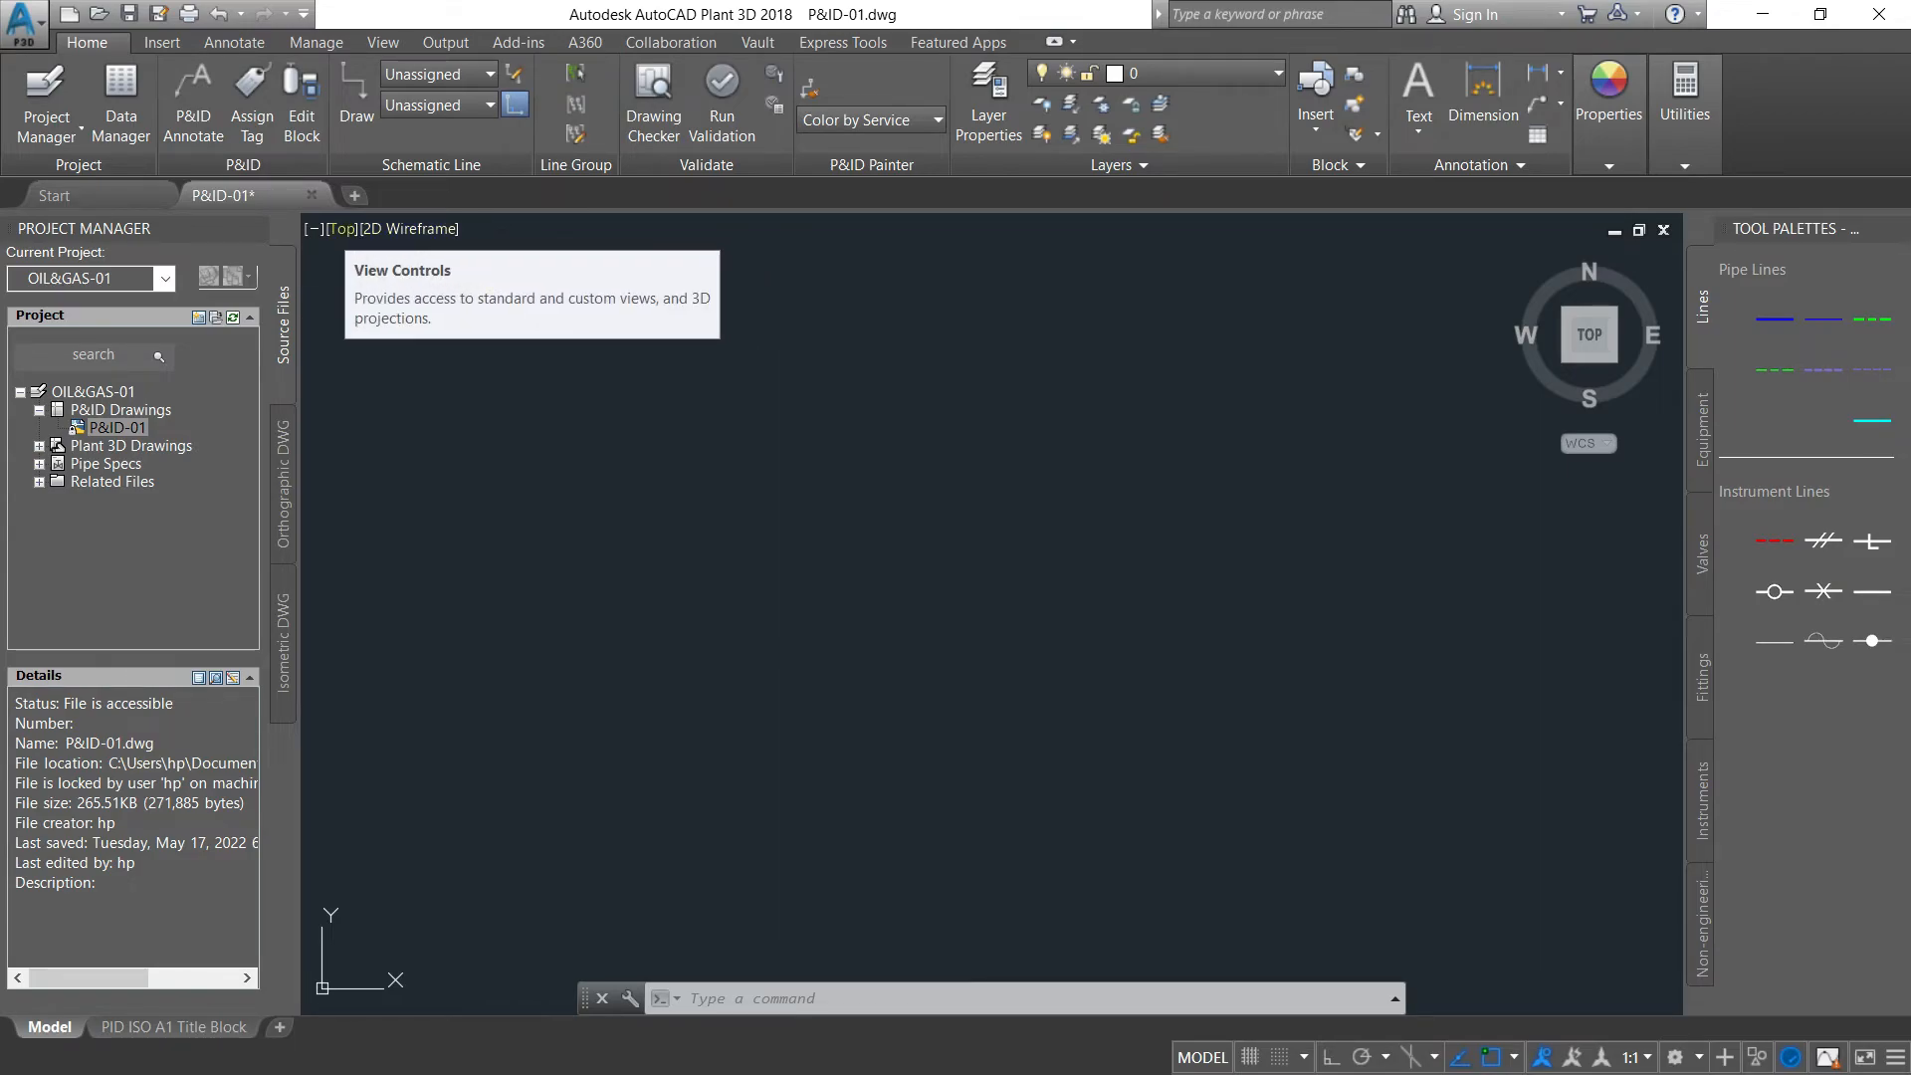
{"action": "left_click", "coordinate": [341, 229]}
{"action": "left_click", "coordinate": [398, 379]}
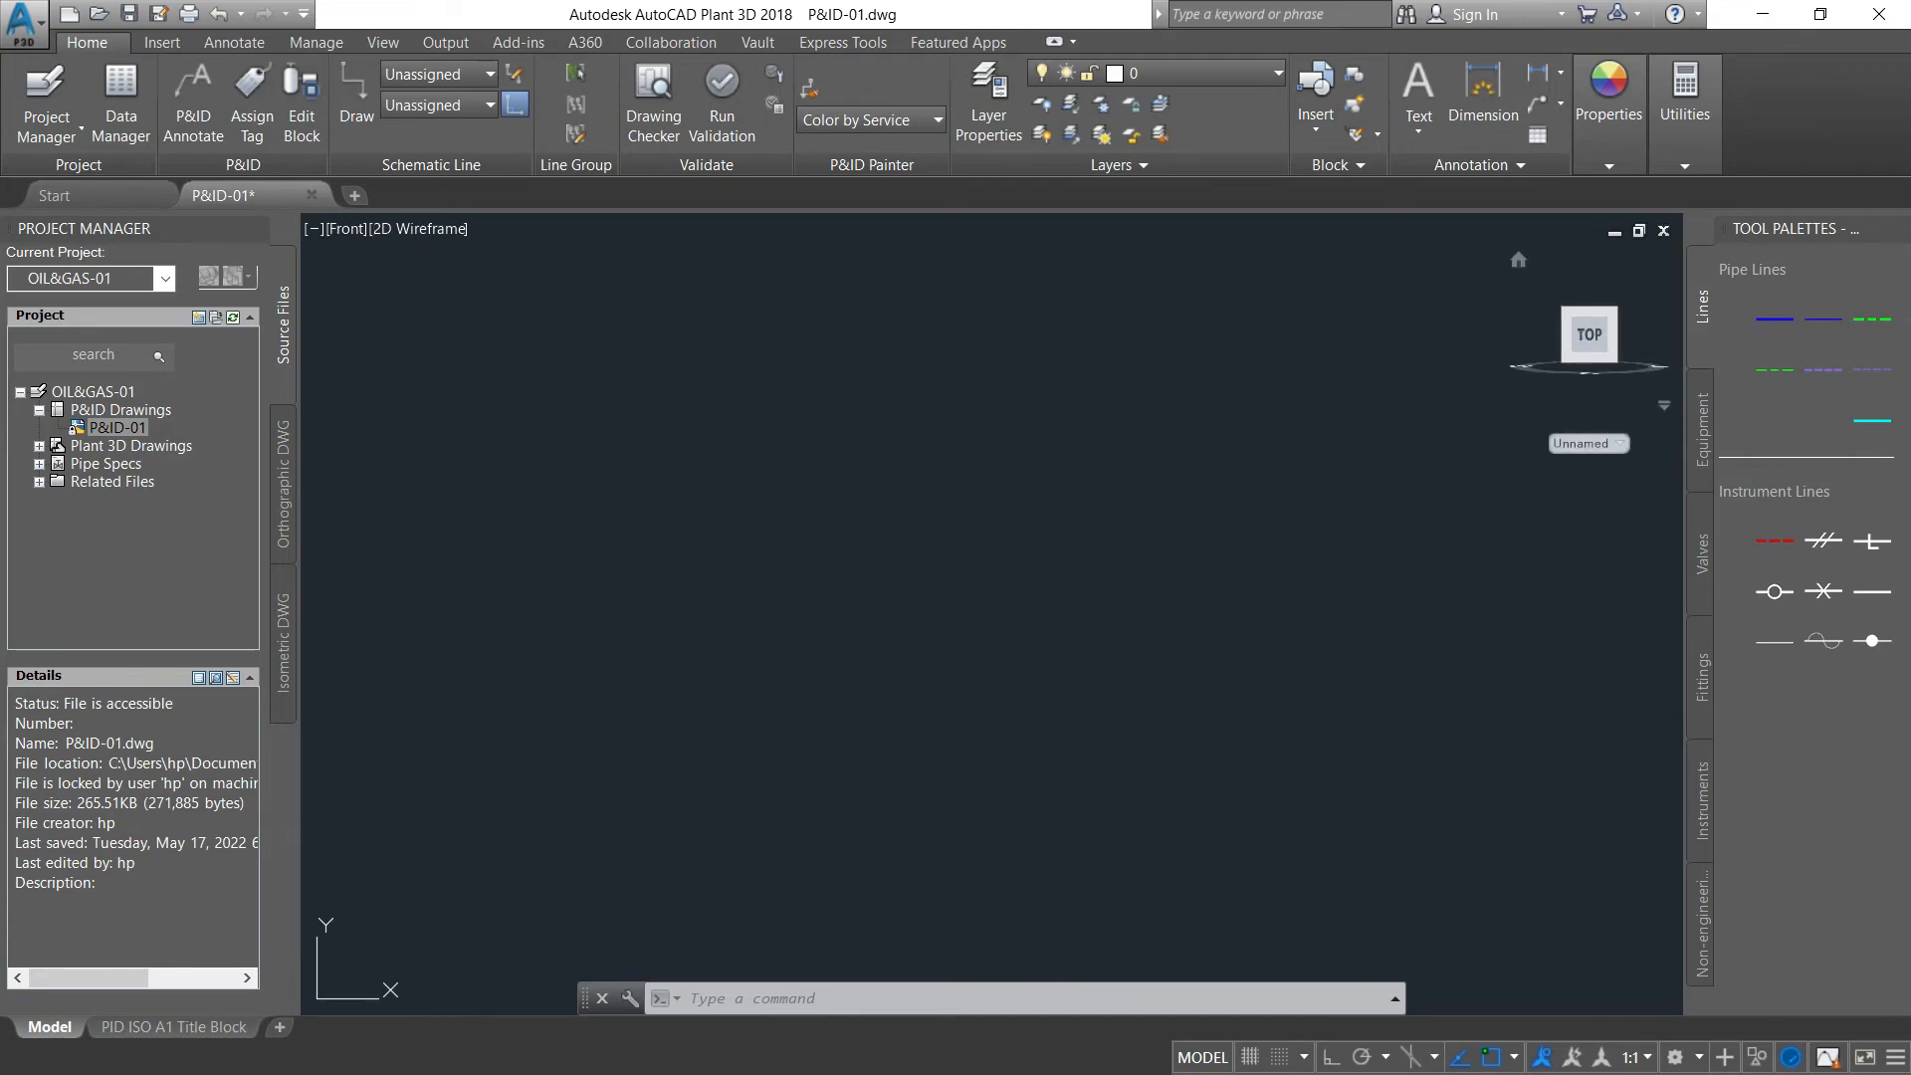
Step: Examine the available P&ID symbols for equipment, valves, fittings and instruments, and return to the equipment symbols
{"action": "left_click", "coordinate": [1702, 448]}
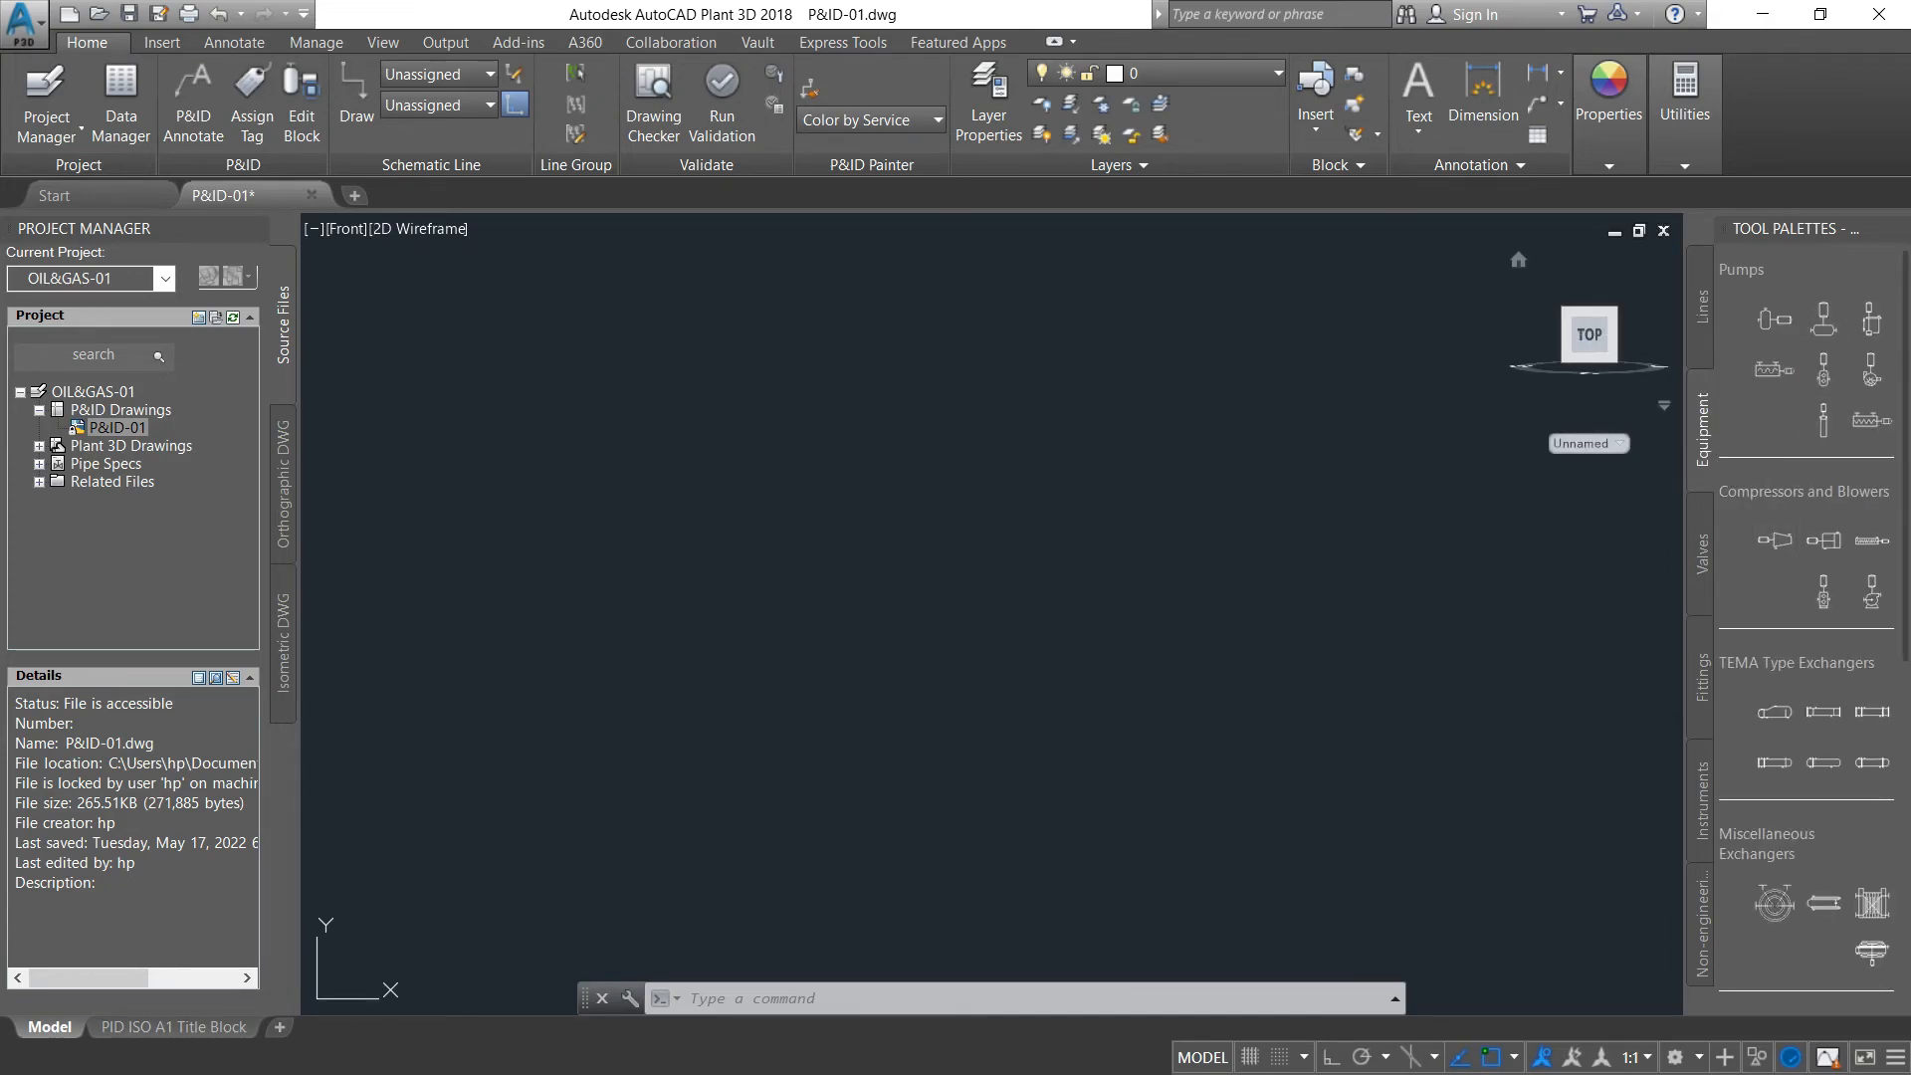
{"action": "scroll", "coordinate": [1801, 657], "scroll_direction": "down", "scroll_amount": 3}
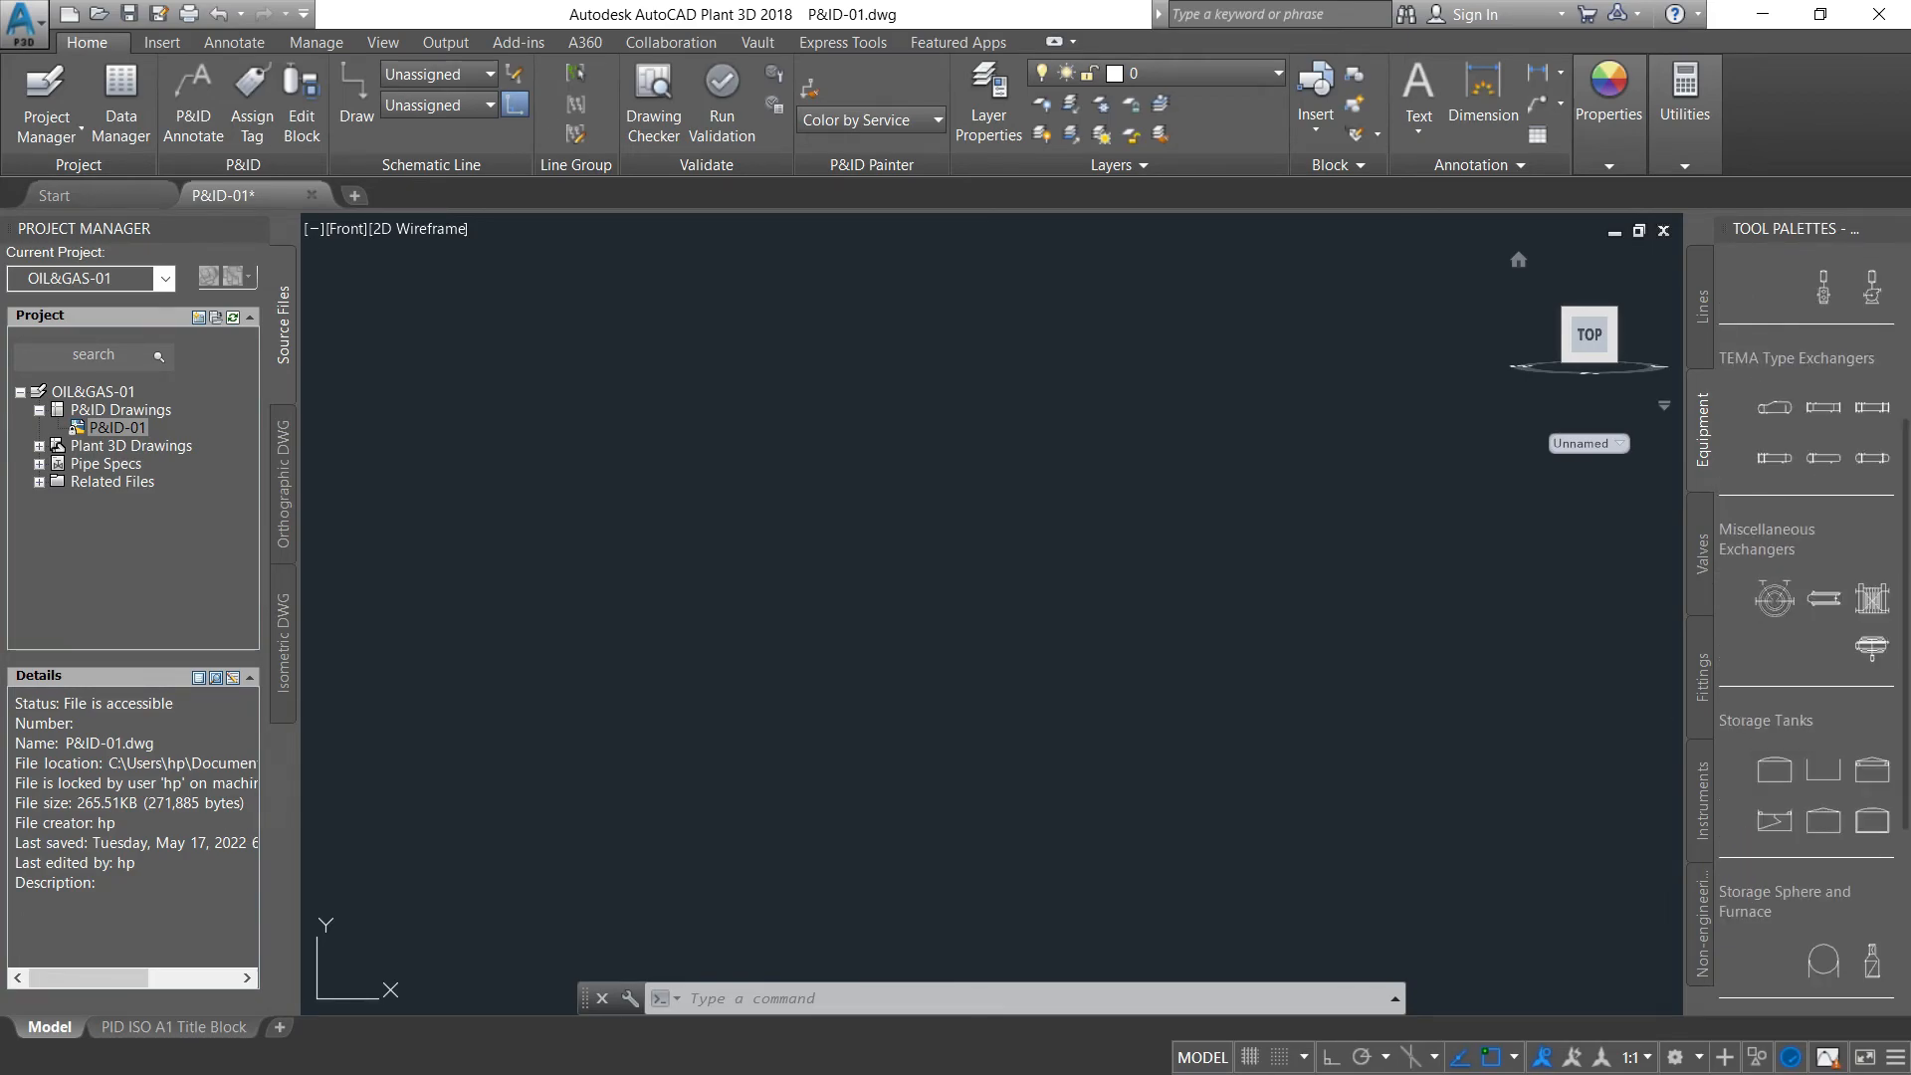
{"action": "scroll", "coordinate": [1806, 617], "scroll_direction": "down", "scroll_amount": 2}
{"action": "left_click", "coordinate": [1702, 554]}
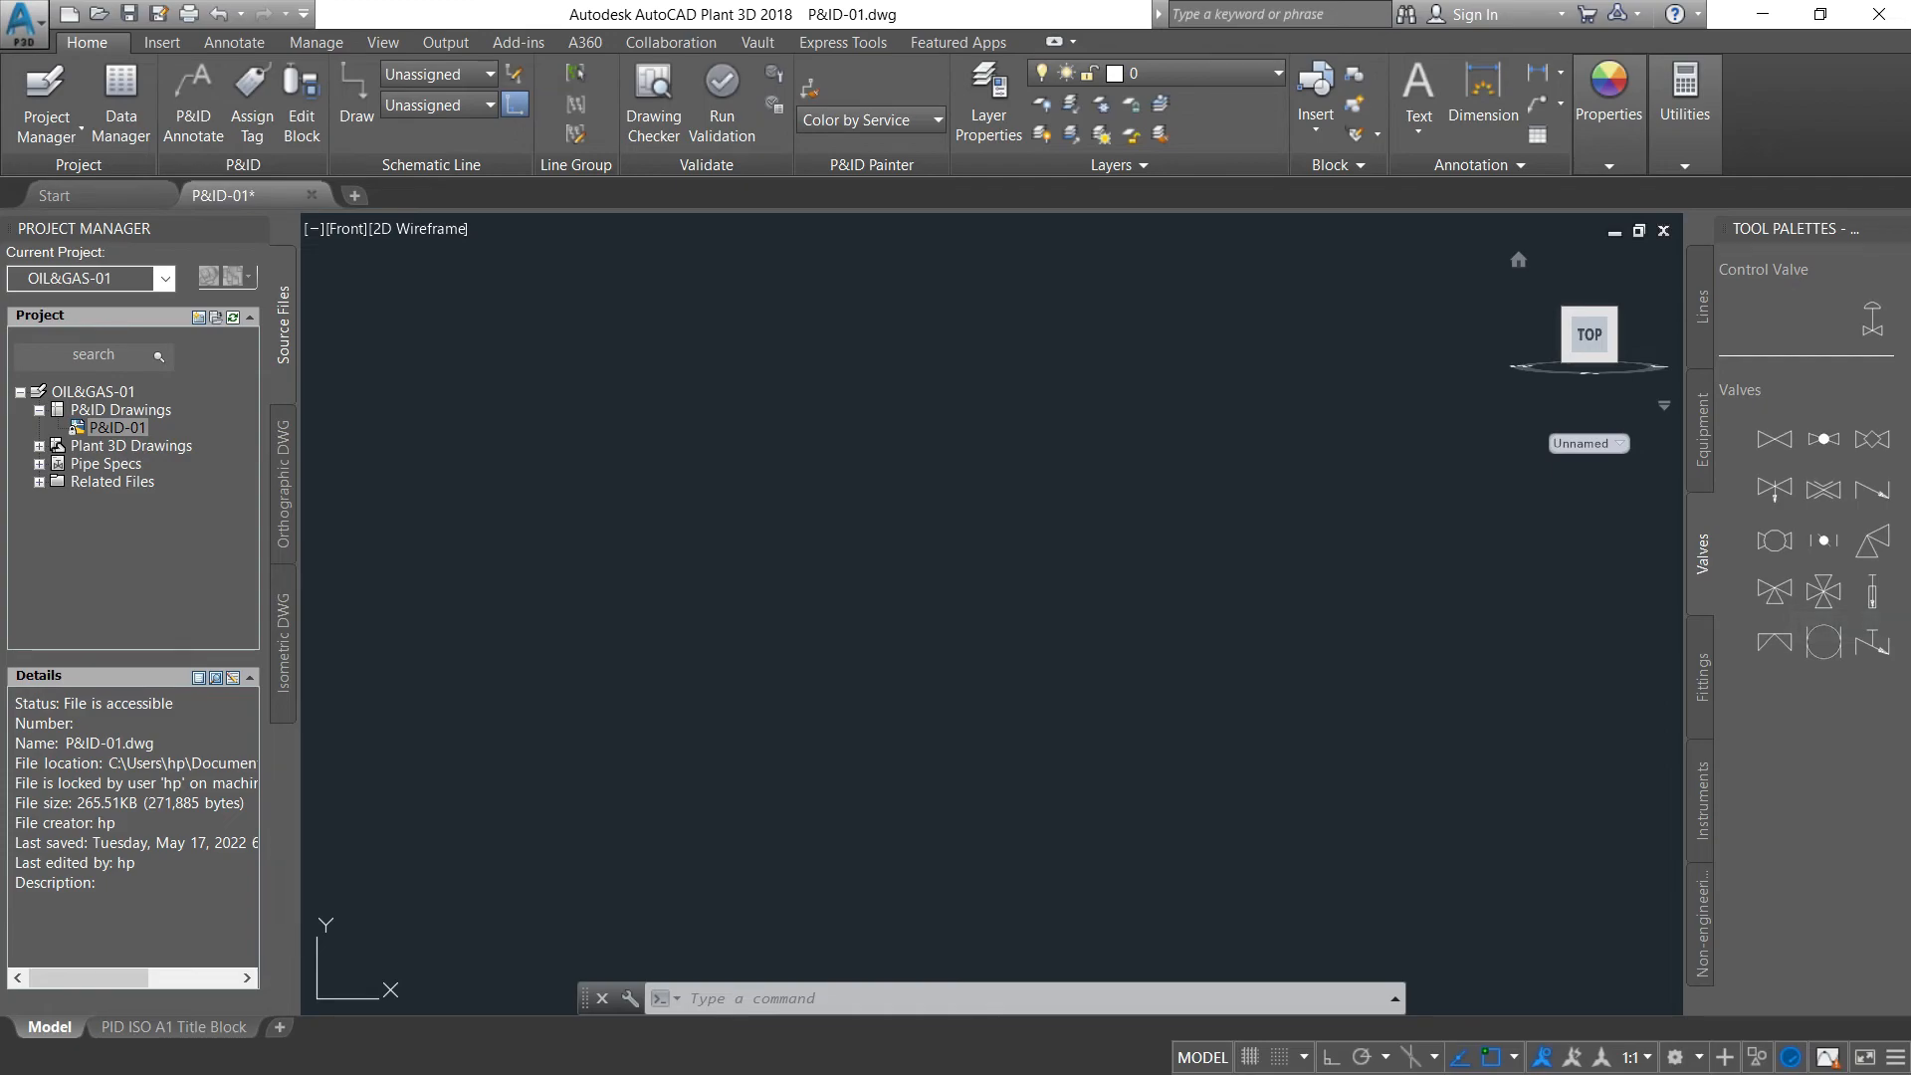
{"action": "left_click", "coordinate": [1702, 677]}
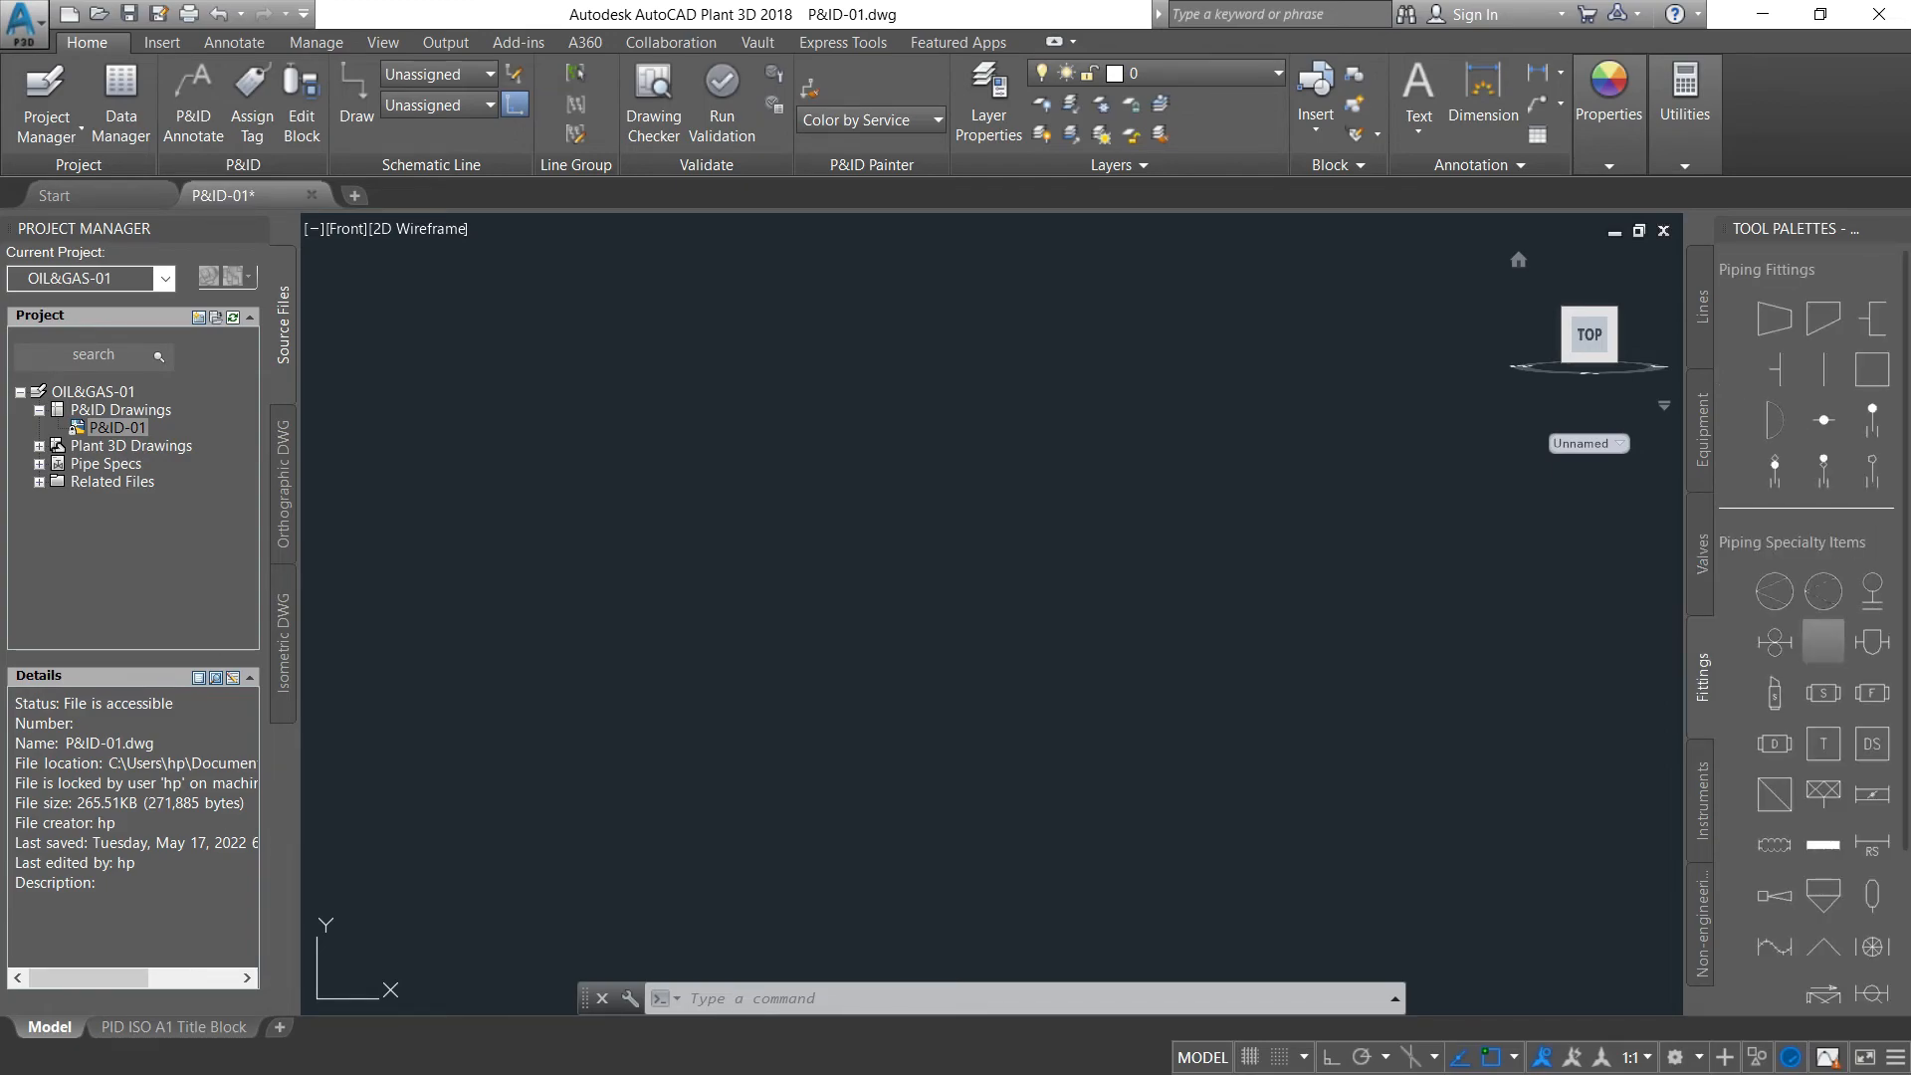
{"action": "left_click", "coordinate": [1702, 801]}
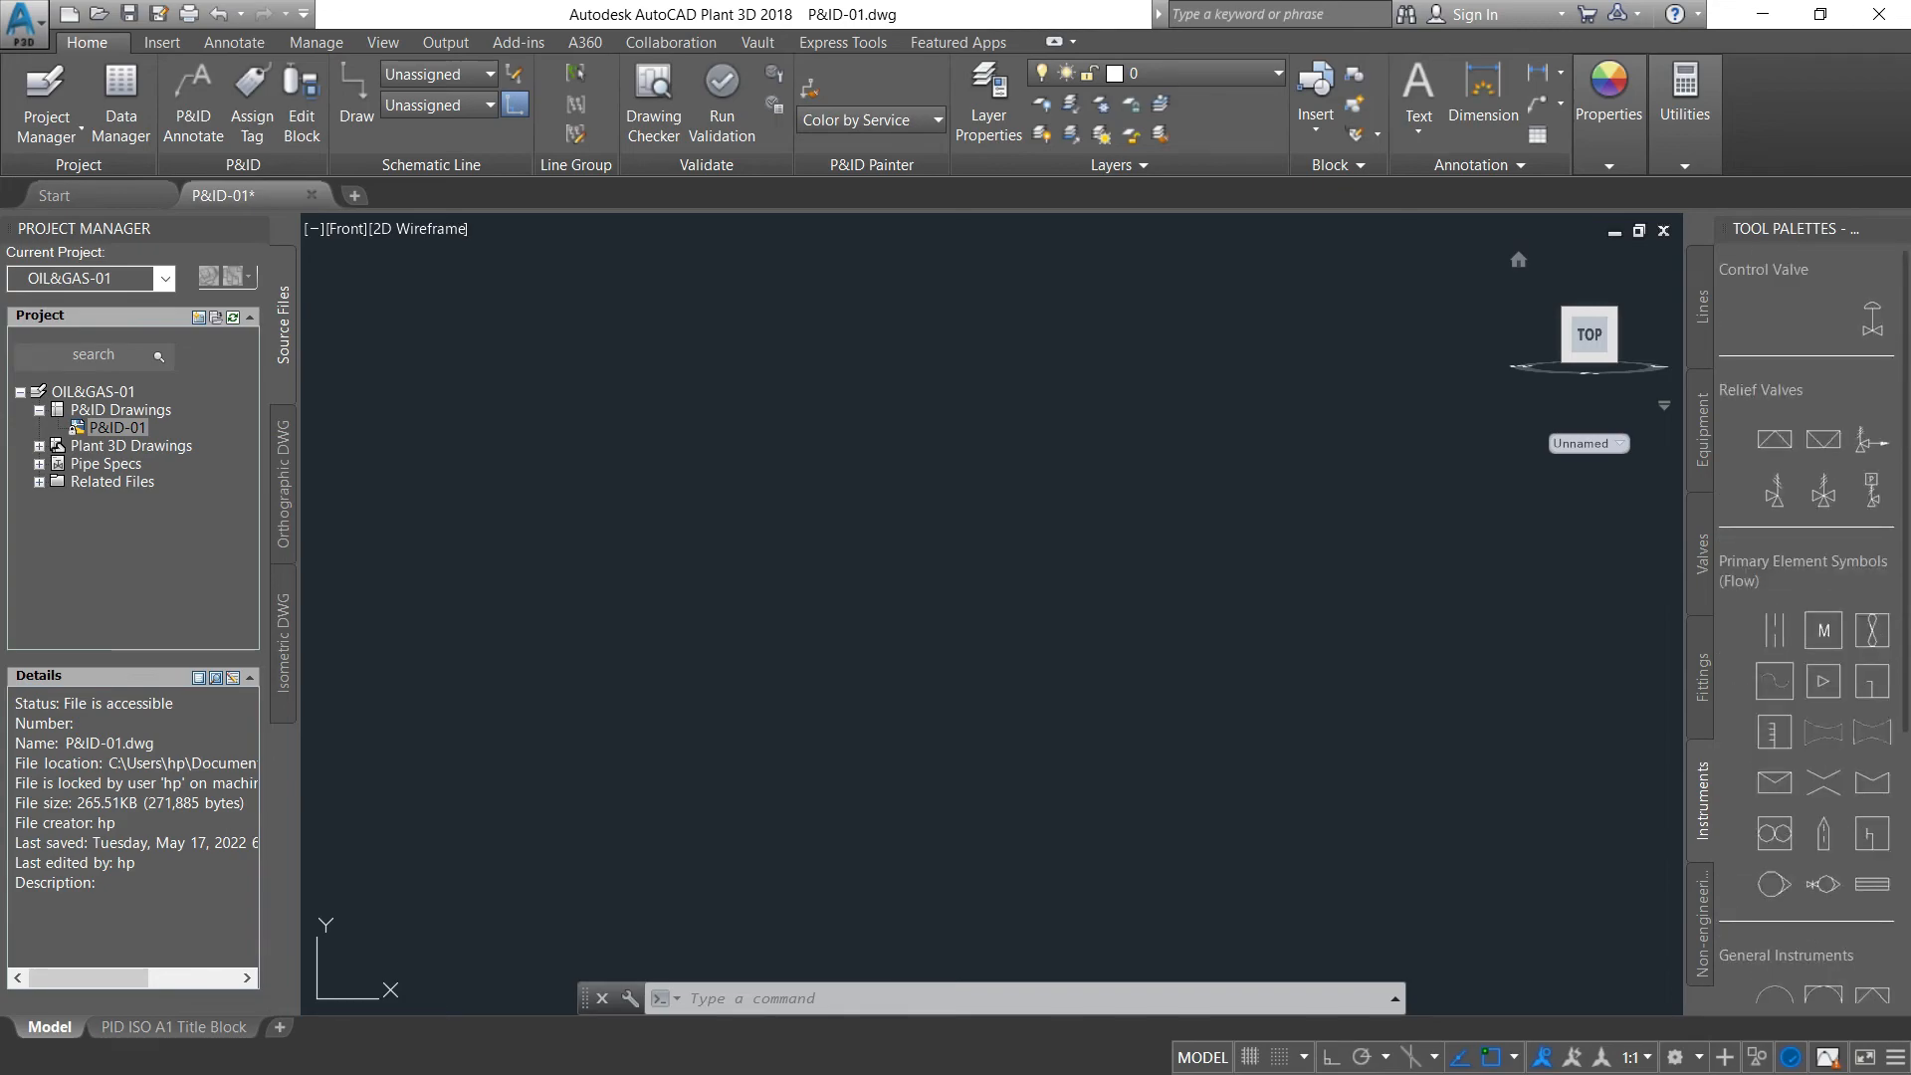
{"action": "left_click", "coordinate": [1702, 428]}
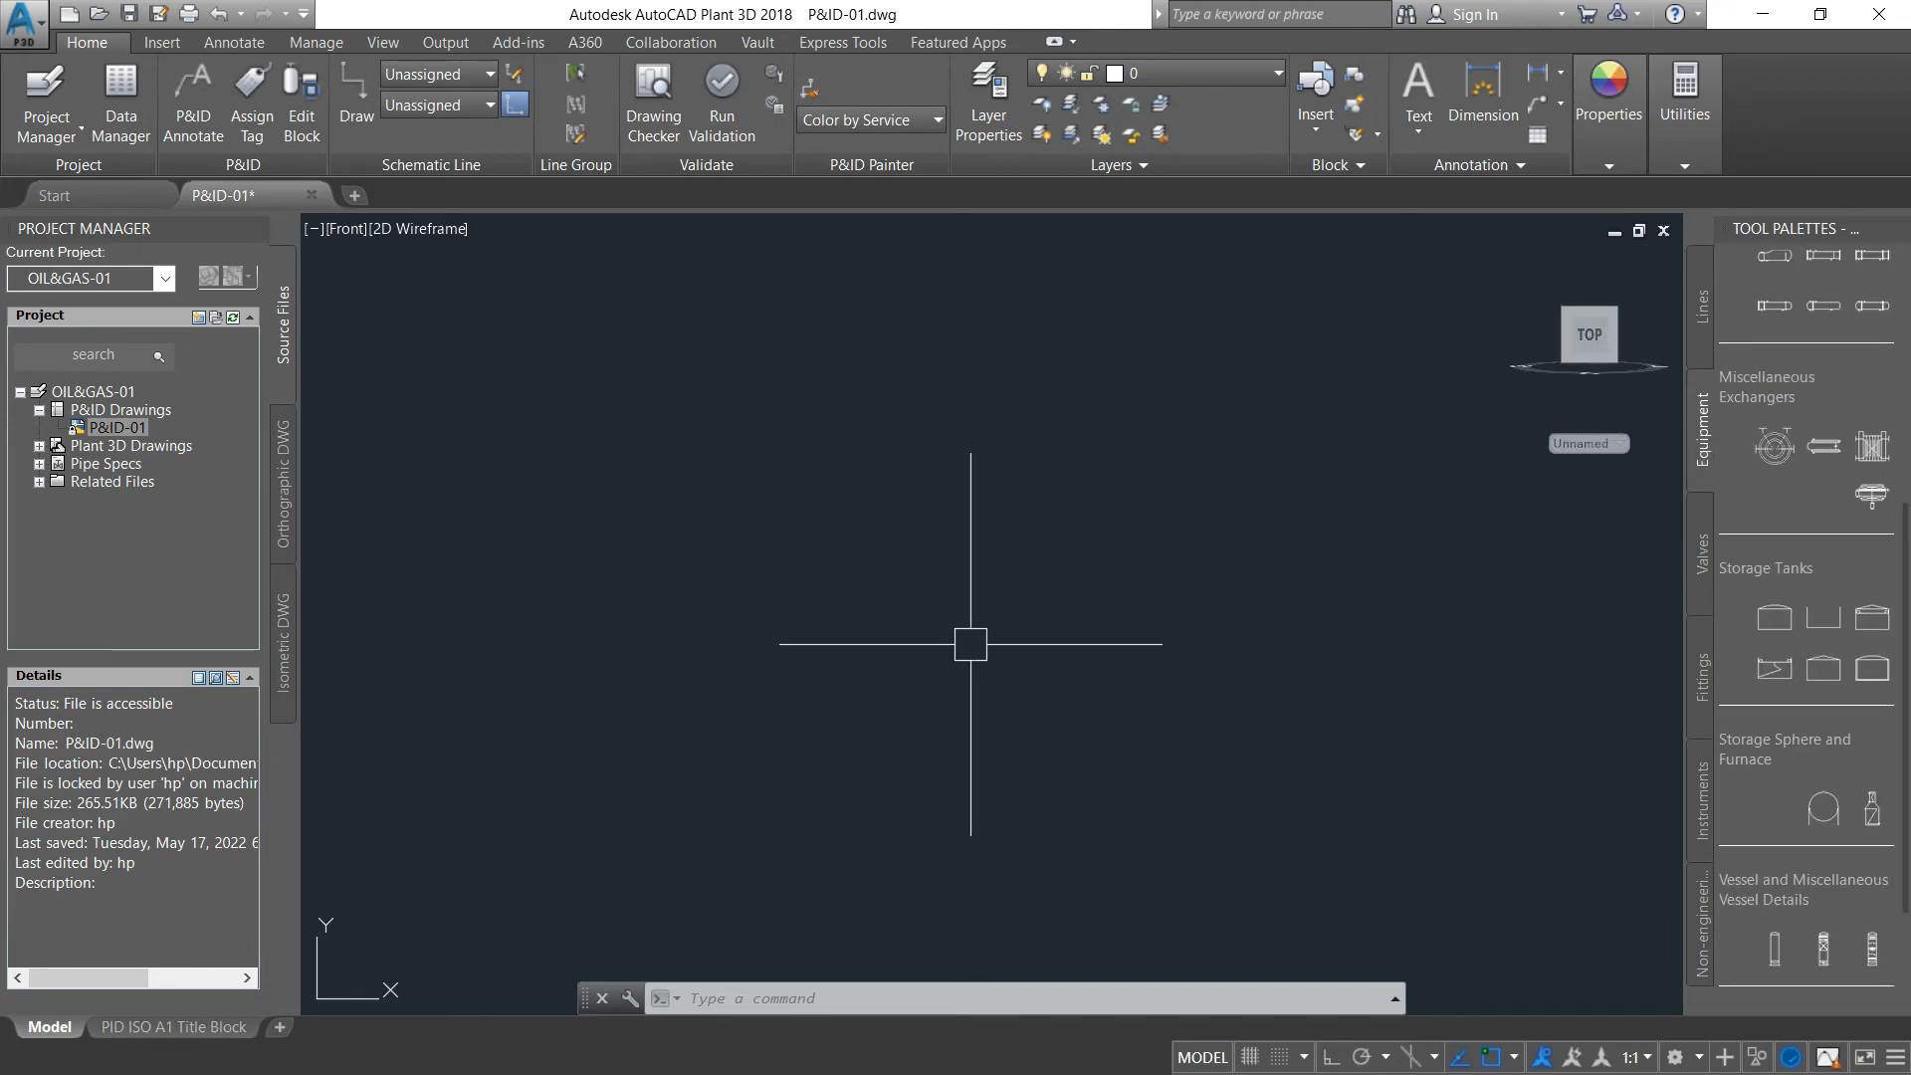